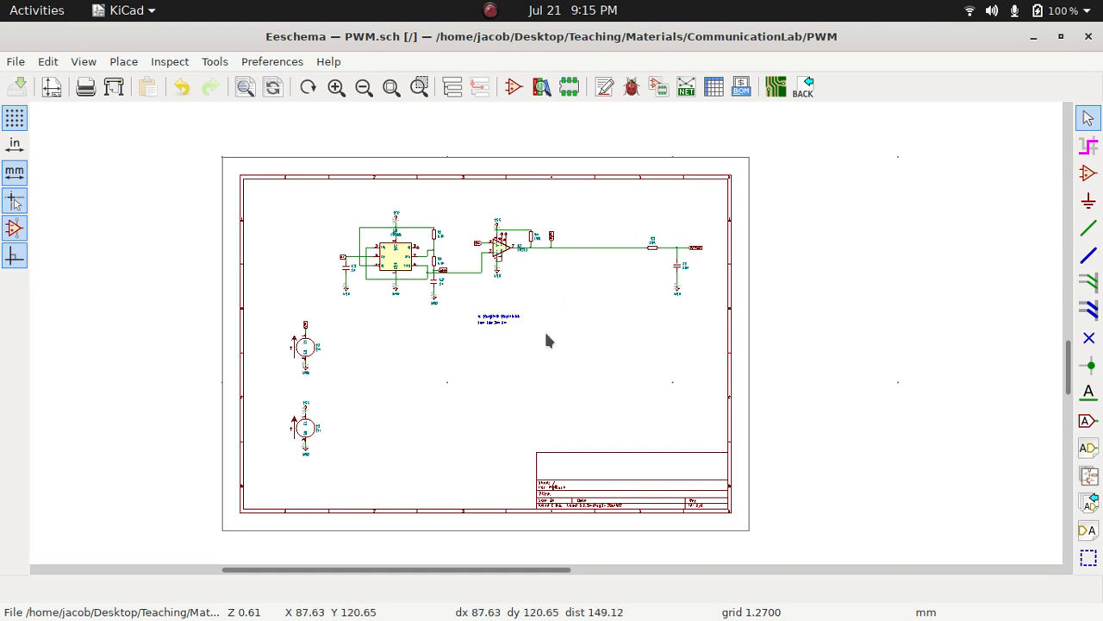
Examine the PWM schematic, looking over the LM555 sawtooth generator, LM311 comparator and demodulator sections
{"action": "scroll", "coordinate": [547, 341], "scroll_direction": "up", "scroll_amount": 2}
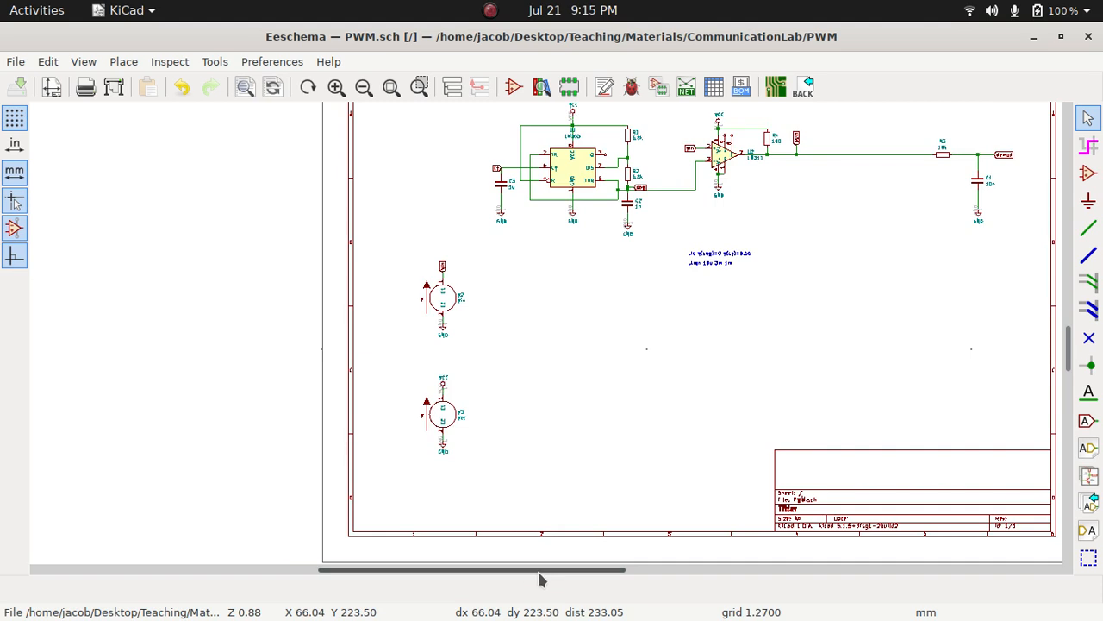
{"action": "left_click_drag", "start_coordinate": [542, 579], "coordinate": [665, 574]}
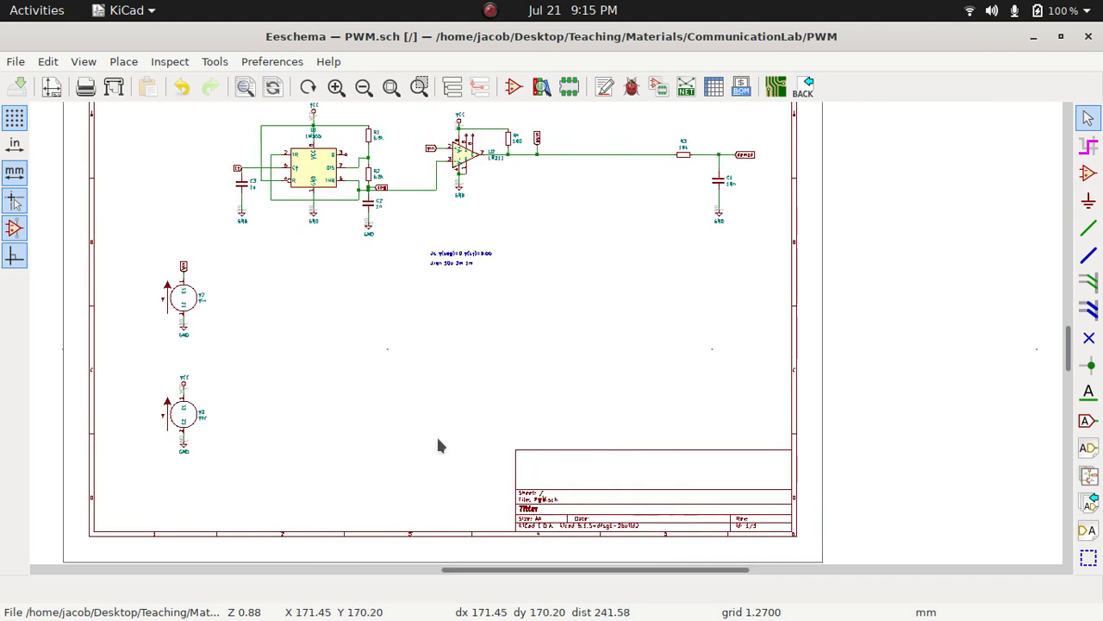
{"action": "scroll", "coordinate": [317, 466], "scroll_direction": "up", "scroll_amount": 2}
{"action": "scroll", "coordinate": [546, 340], "scroll_direction": "down", "scroll_amount": 1}
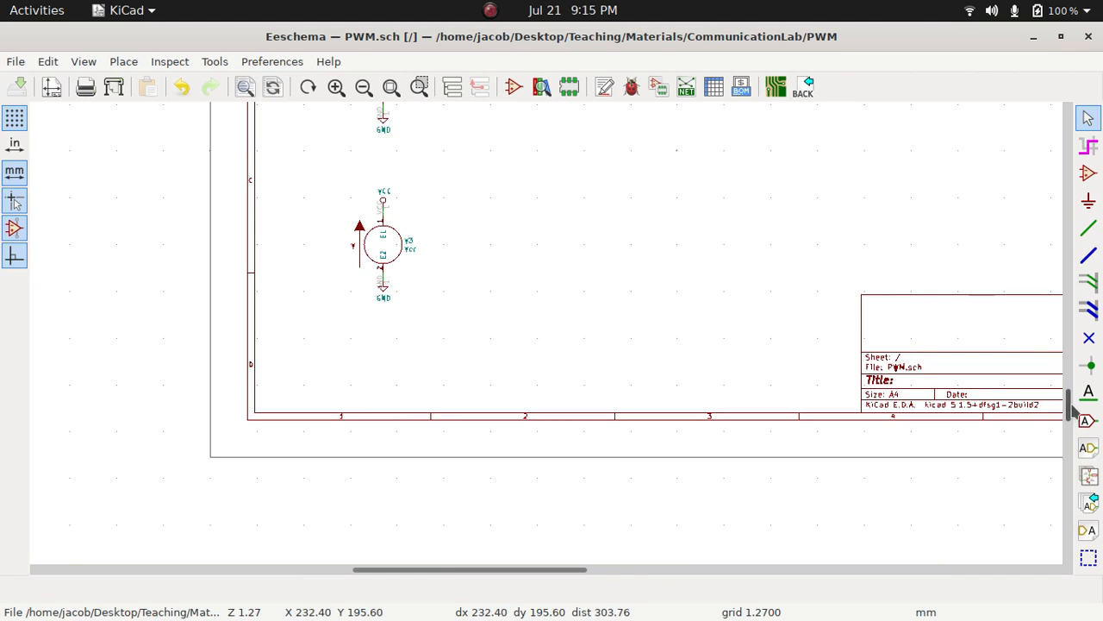
{"action": "left_click_drag", "start_coordinate": [1072, 413], "coordinate": [964, 343]}
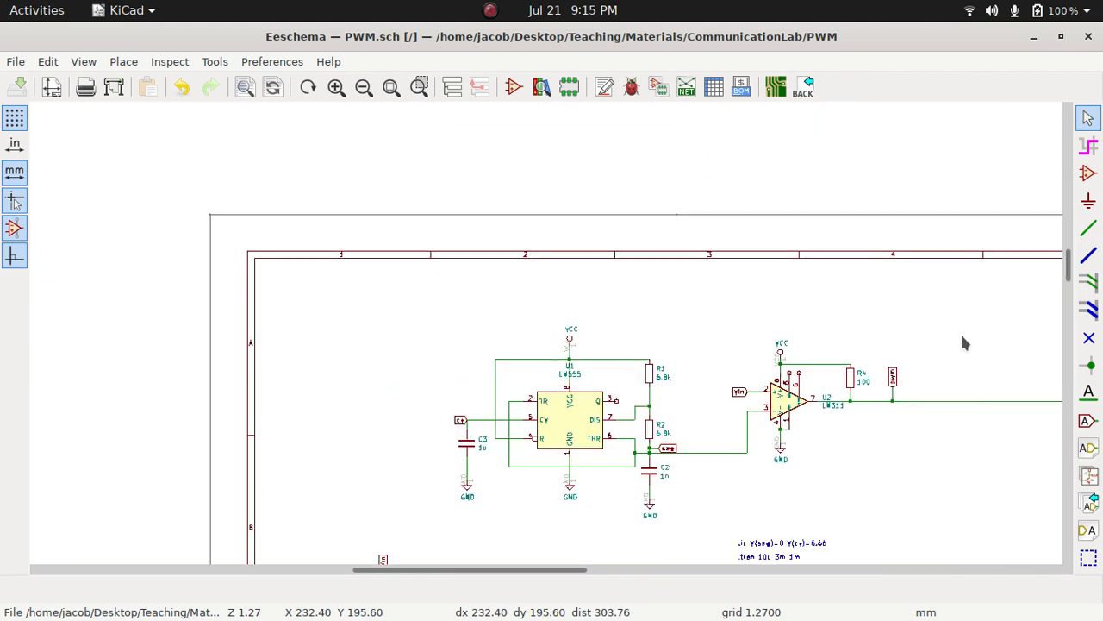
{"action": "left_click_drag", "start_coordinate": [443, 570], "coordinate": [565, 569]}
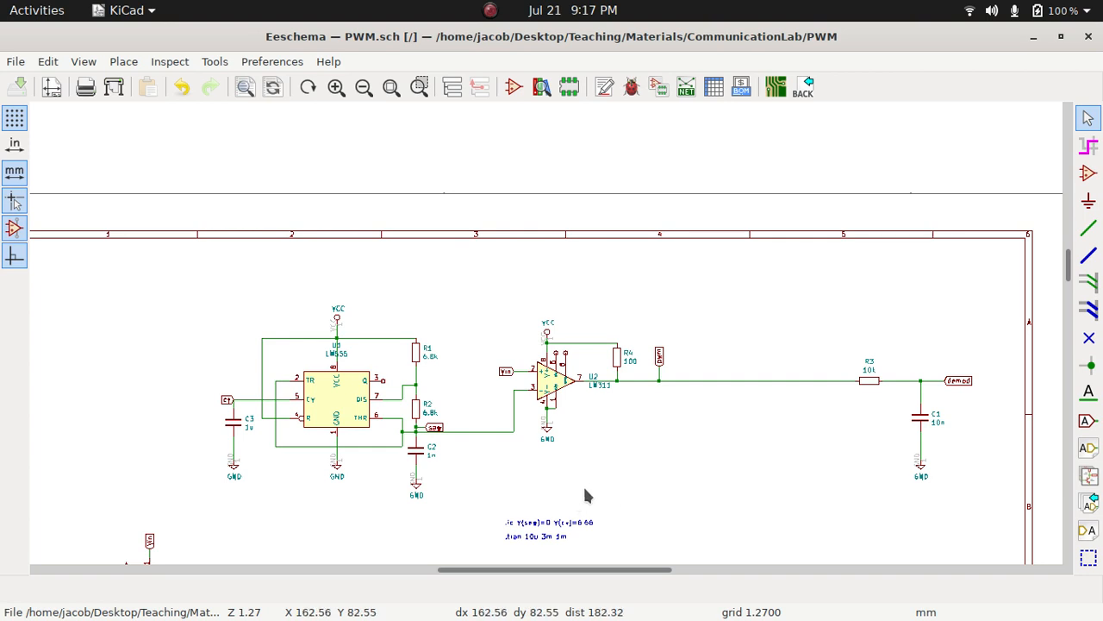
Switch to the design.txt notes in FeatherPad and tile them side by side with the PWM schematic
{"action": "key", "text": "super"}
{"action": "left_click", "coordinate": [774, 470]}
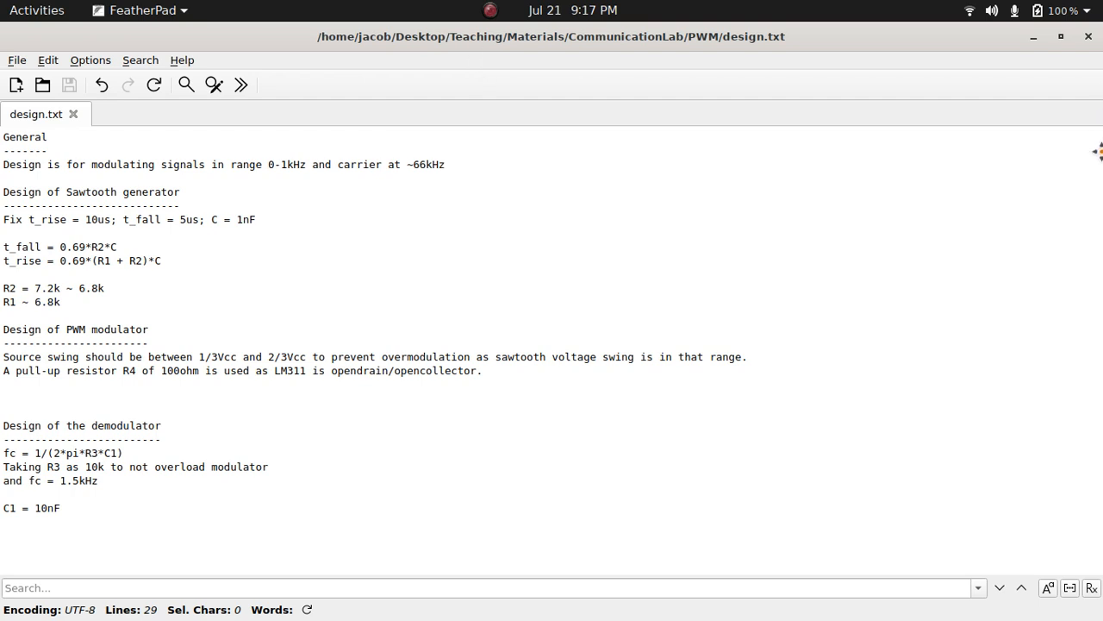
{"action": "left_click_drag", "start_coordinate": [1097, 151], "coordinate": [1101, 191]}
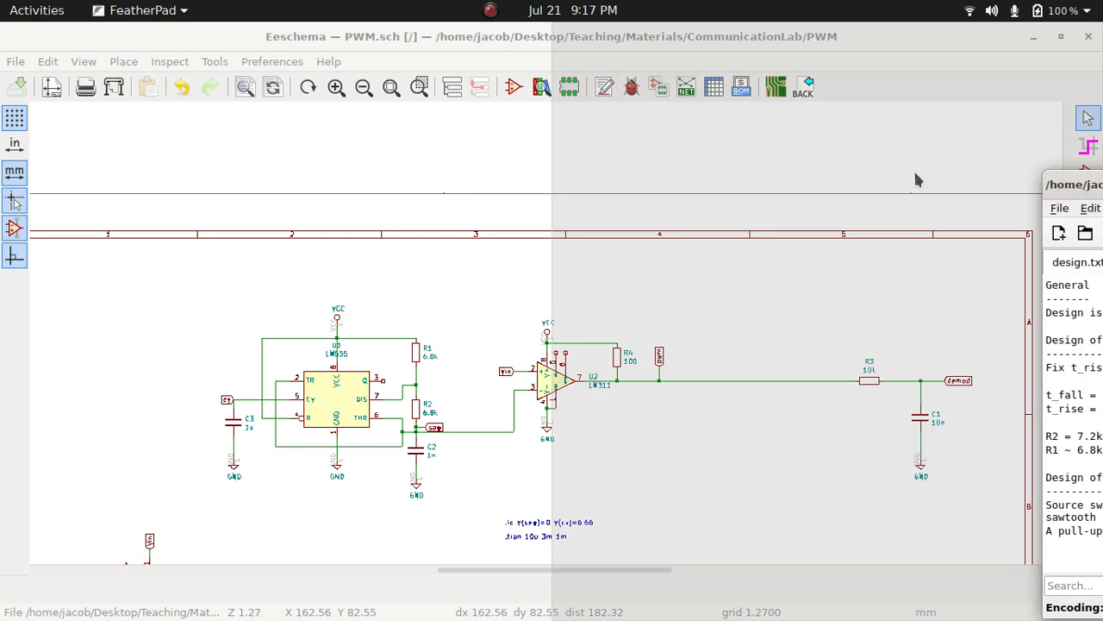
{"action": "left_click", "coordinate": [810, 142]}
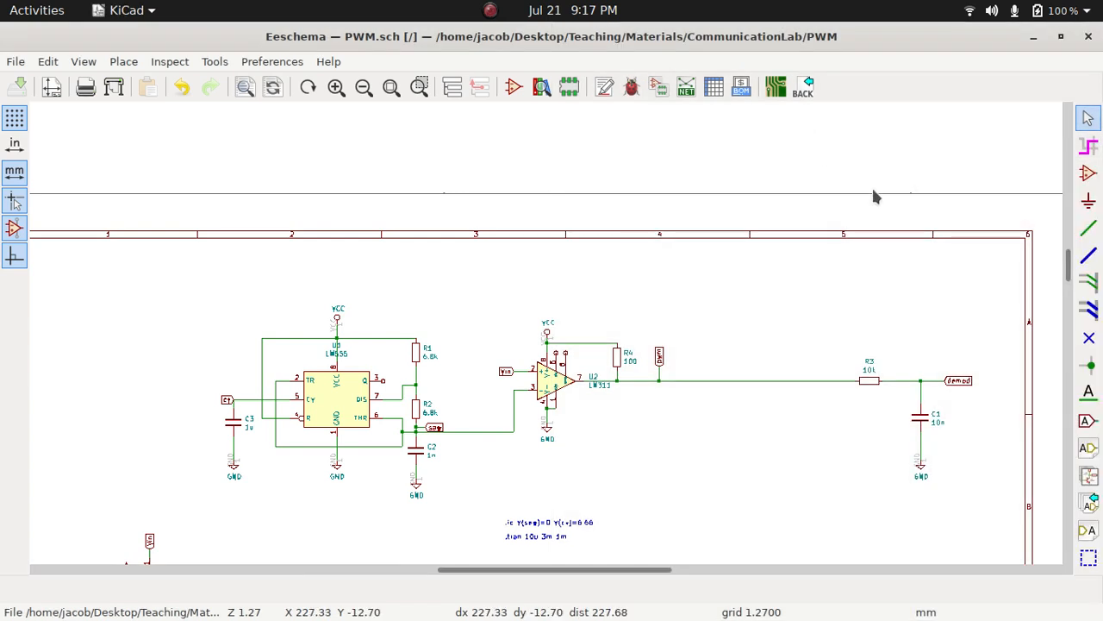
{"action": "key", "text": "super"}
{"action": "left_click", "coordinate": [823, 397]}
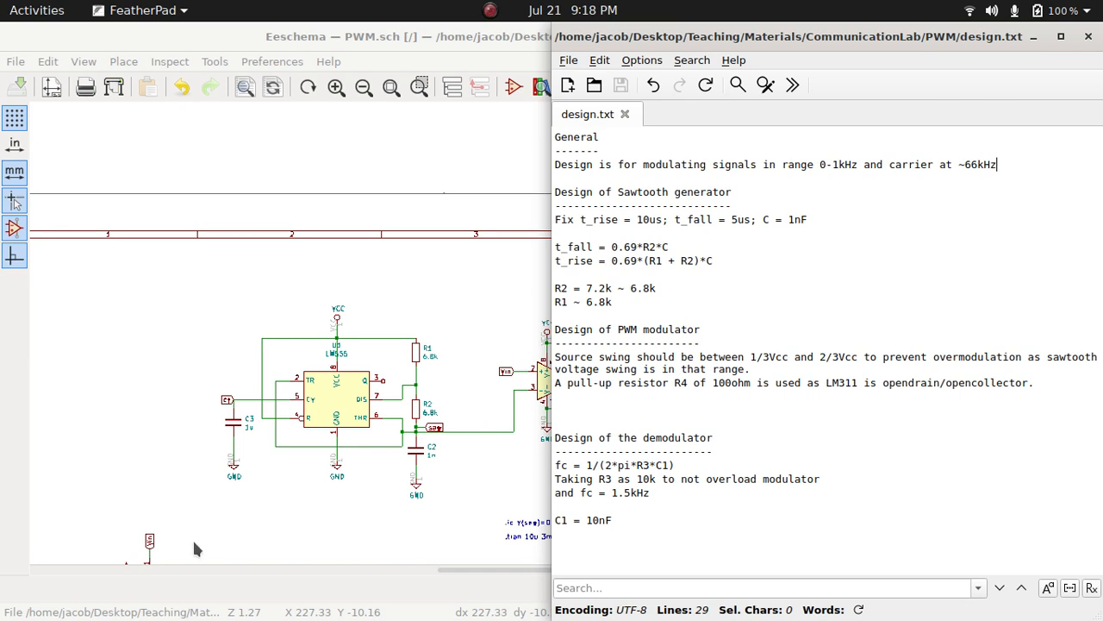
Examine the LM311 modulator section of the schematic alongside the design notes in design.txt
{"action": "left_click", "coordinate": [1037, 158]}
{"action": "left_click", "coordinate": [448, 577]}
{"action": "left_click_drag", "start_coordinate": [448, 573], "coordinate": [573, 576]}
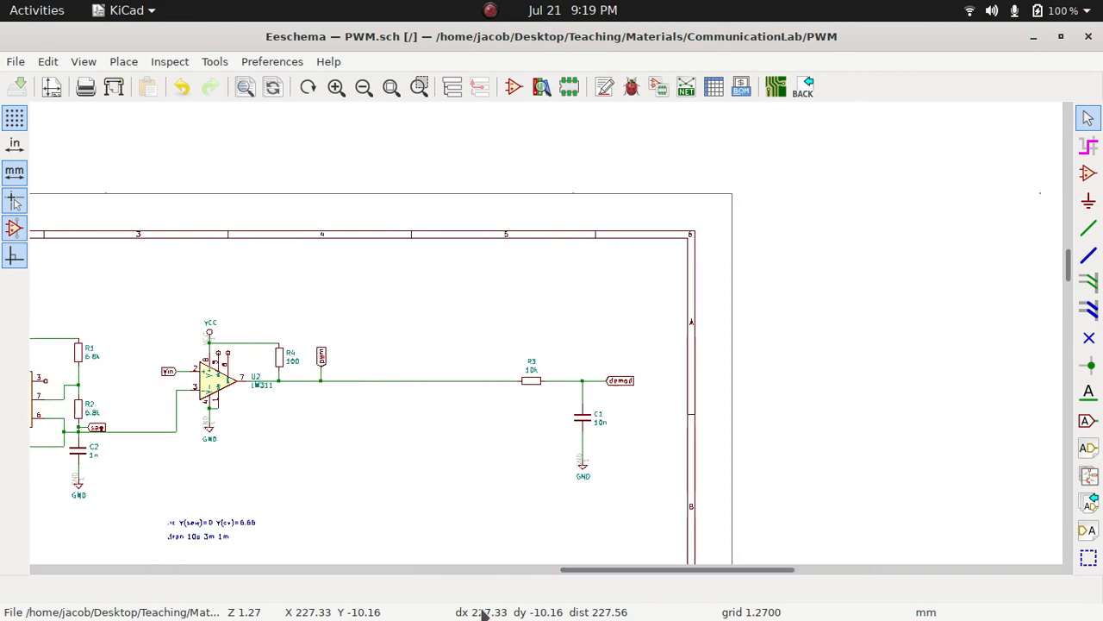
{"action": "key", "text": "super"}
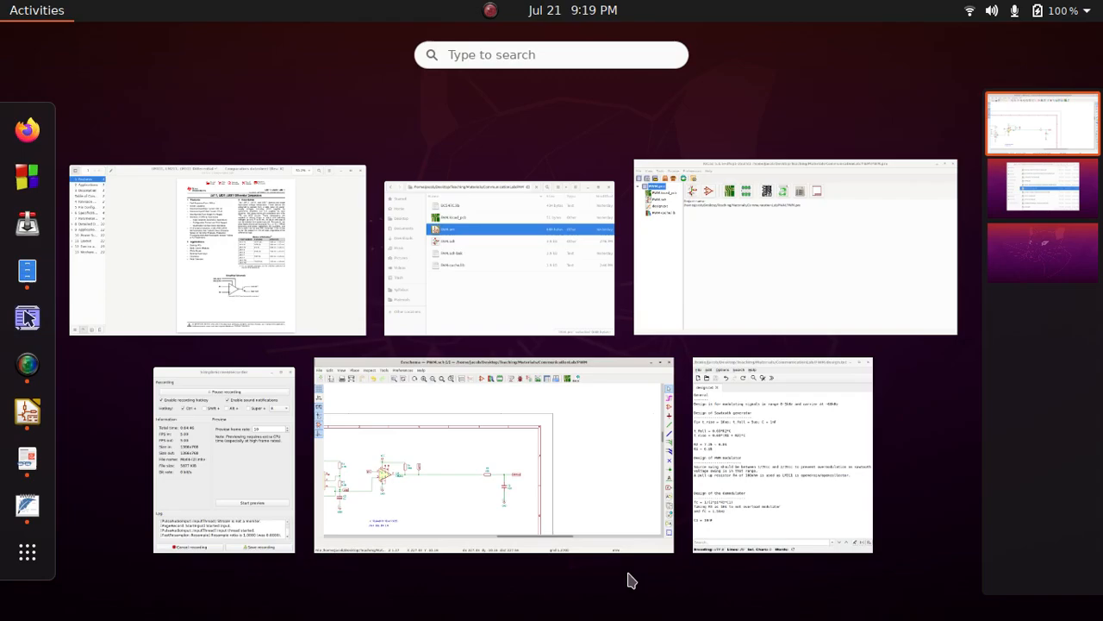
{"action": "left_click", "coordinate": [809, 419]}
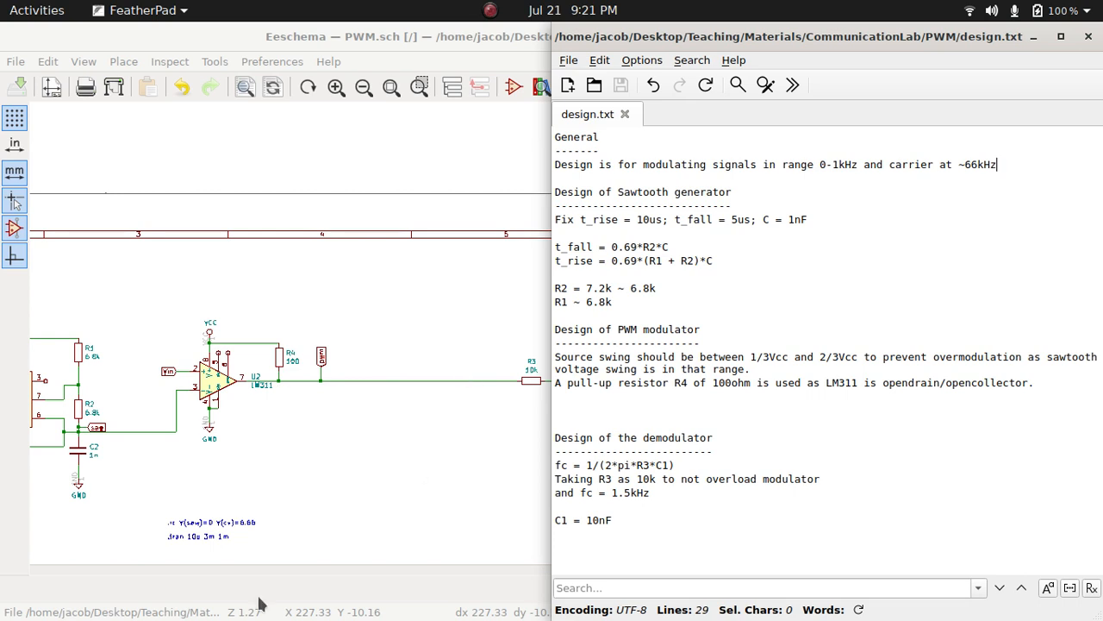
Compare the R3–C1 demodulator section of the schematic with the demodulator design notes in design.txt
{"action": "left_click", "coordinate": [362, 599]}
{"action": "left_click_drag", "start_coordinate": [703, 576], "coordinate": [811, 563]}
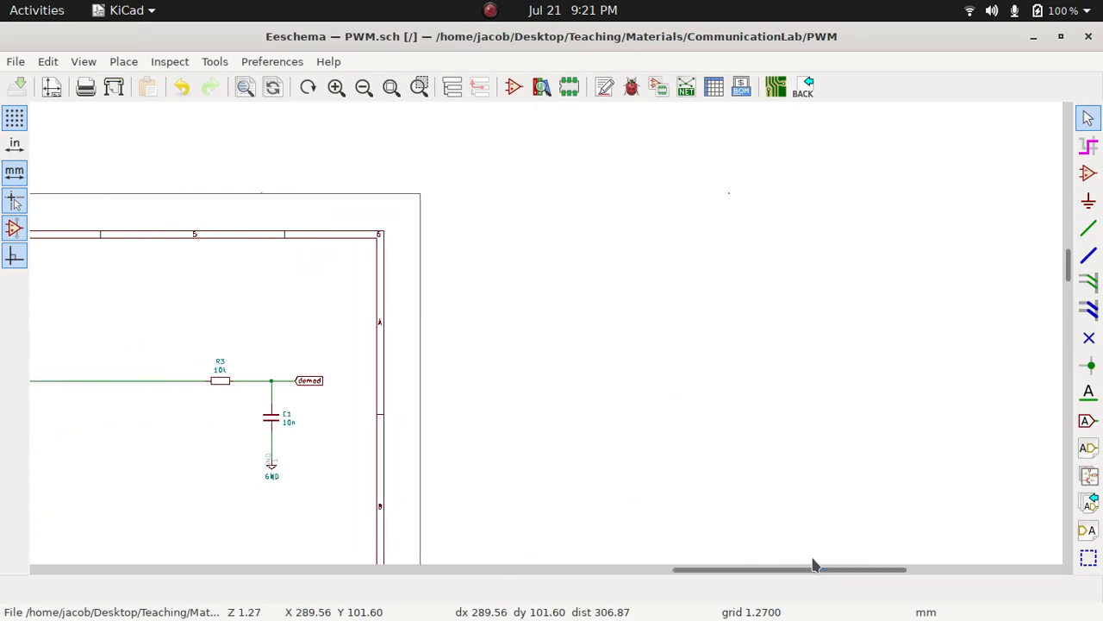
{"action": "key", "text": "super"}
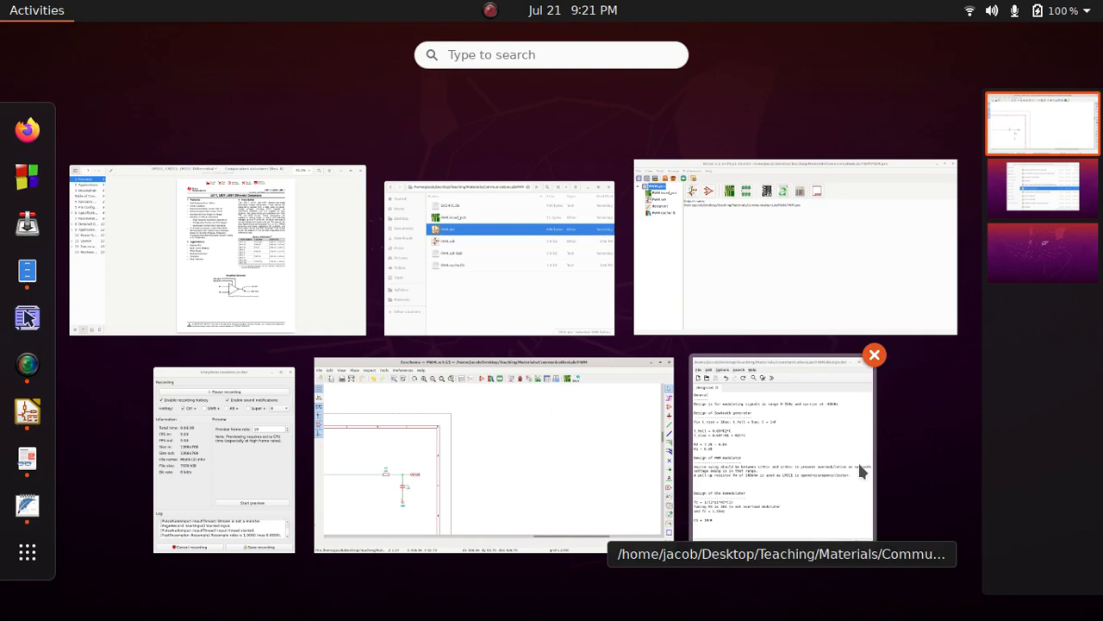
{"action": "left_click", "coordinate": [804, 458]}
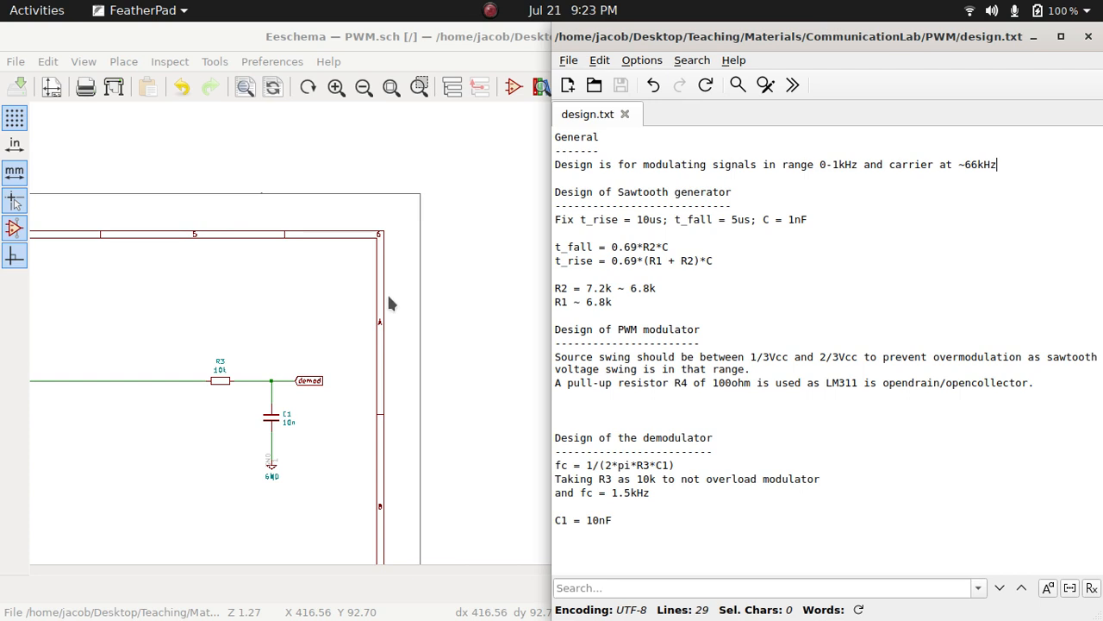
Return to the schematic and review the Spice source settings of the Vcc voltage source V3
{"action": "left_click", "coordinate": [325, 352]}
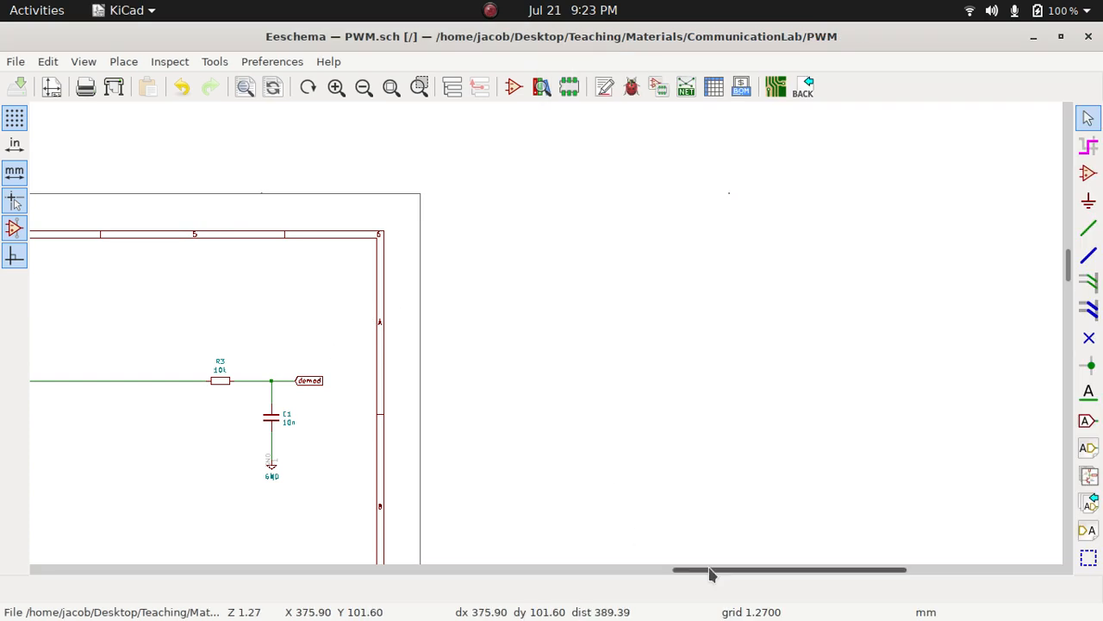
{"action": "left_click_drag", "start_coordinate": [712, 574], "coordinate": [454, 592]}
{"action": "scroll", "coordinate": [528, 530], "scroll_direction": "down", "scroll_amount": 1}
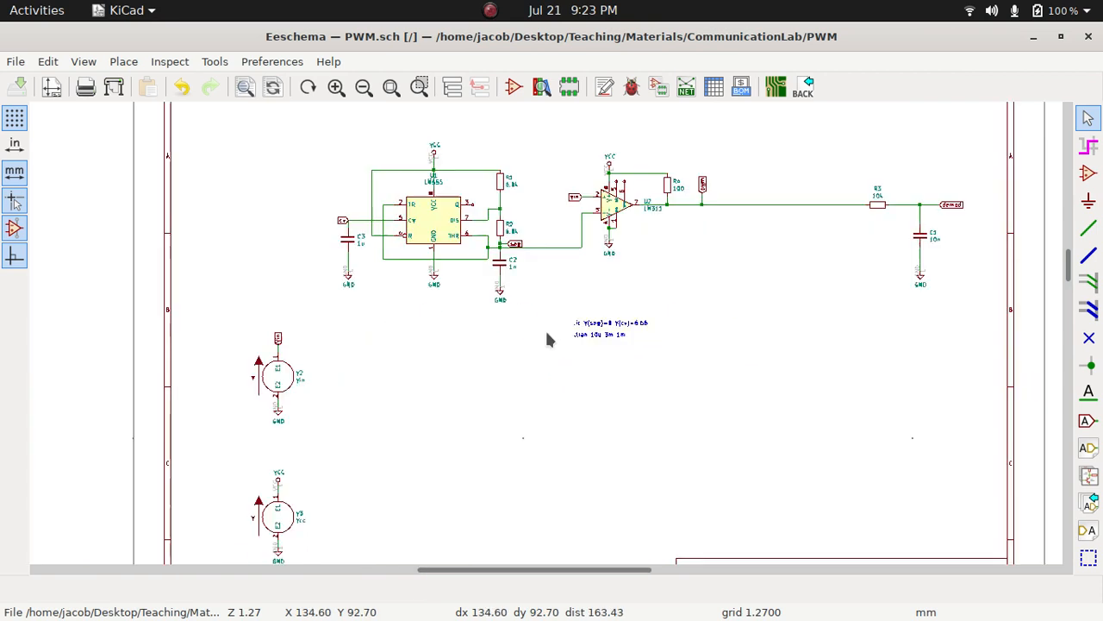
{"action": "scroll", "coordinate": [547, 333], "scroll_direction": "down", "scroll_amount": 1}
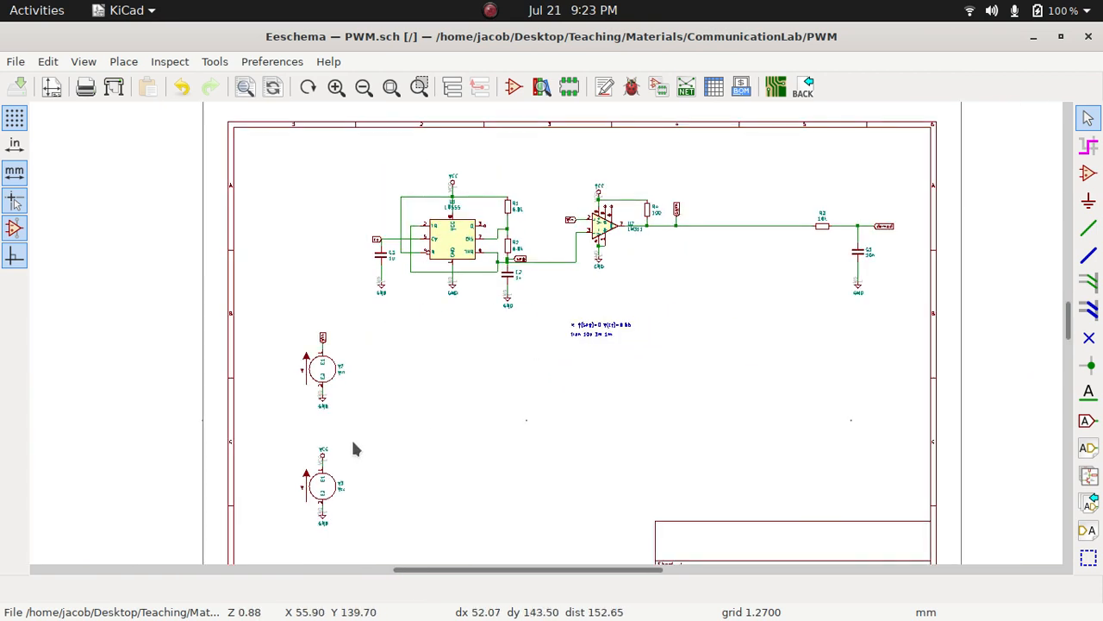
{"action": "scroll", "coordinate": [547, 337], "scroll_direction": "up", "scroll_amount": 1}
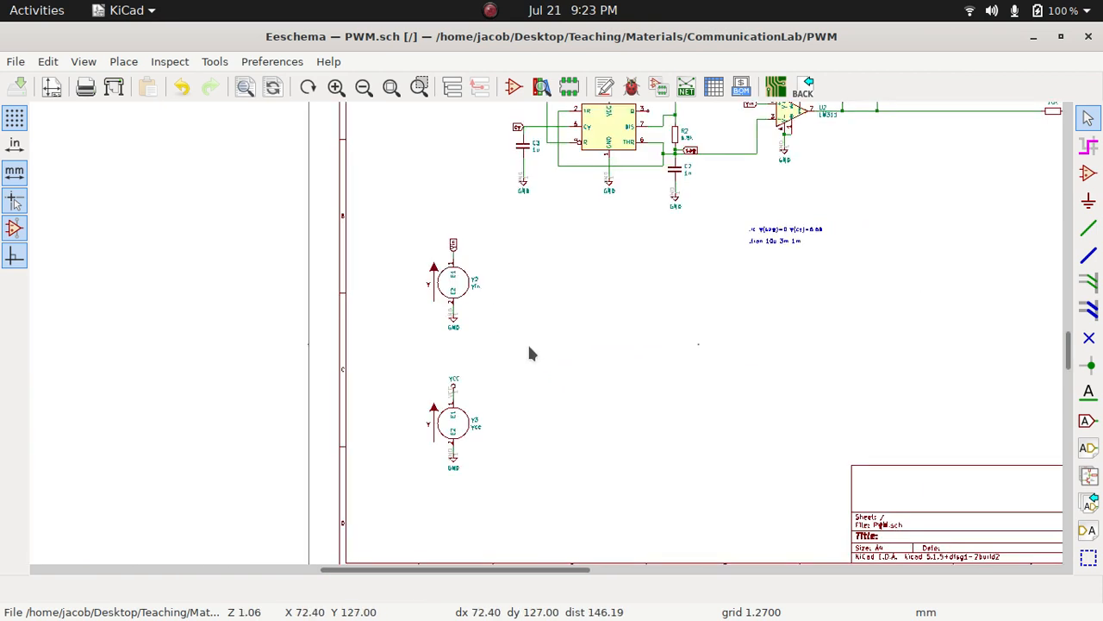
{"action": "double_click", "coordinate": [455, 429]}
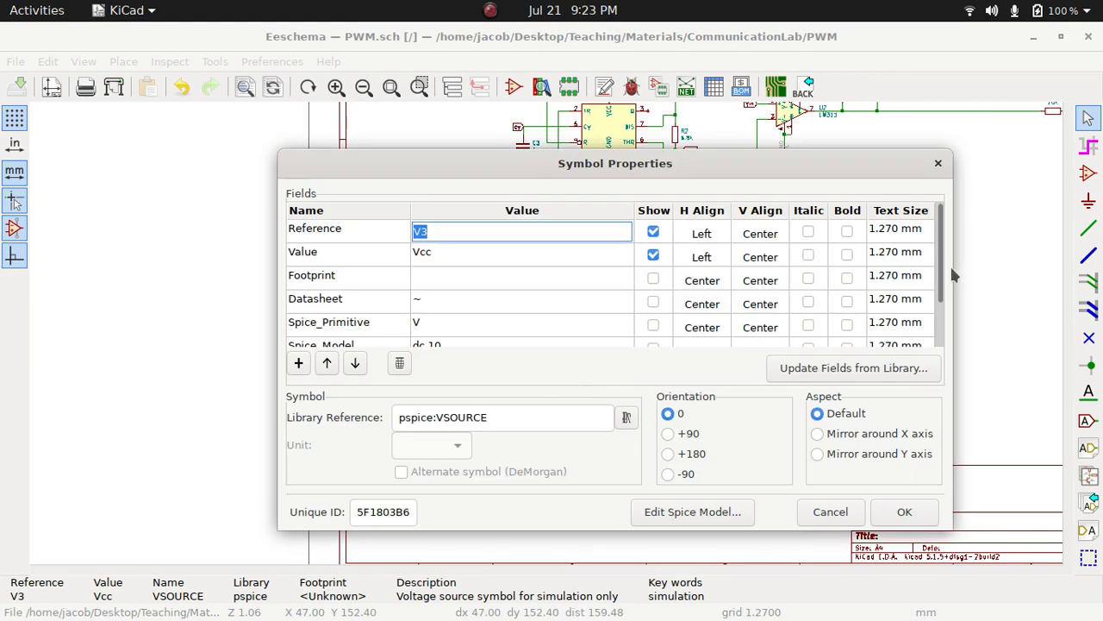
{"action": "left_click", "coordinate": [703, 510]}
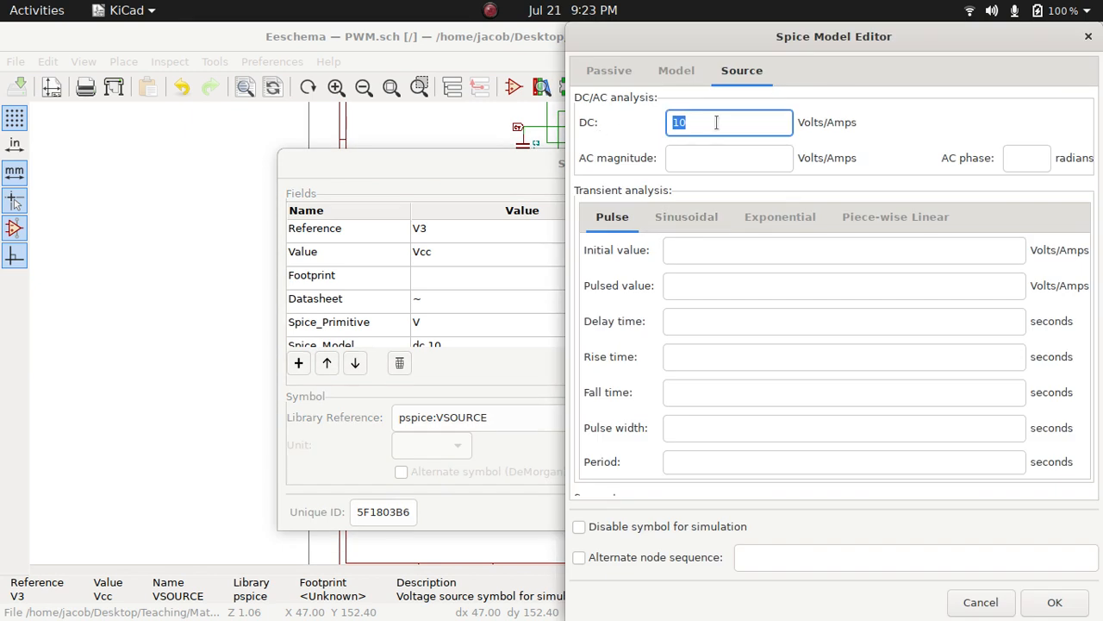
{"action": "left_click", "coordinate": [1075, 604]}
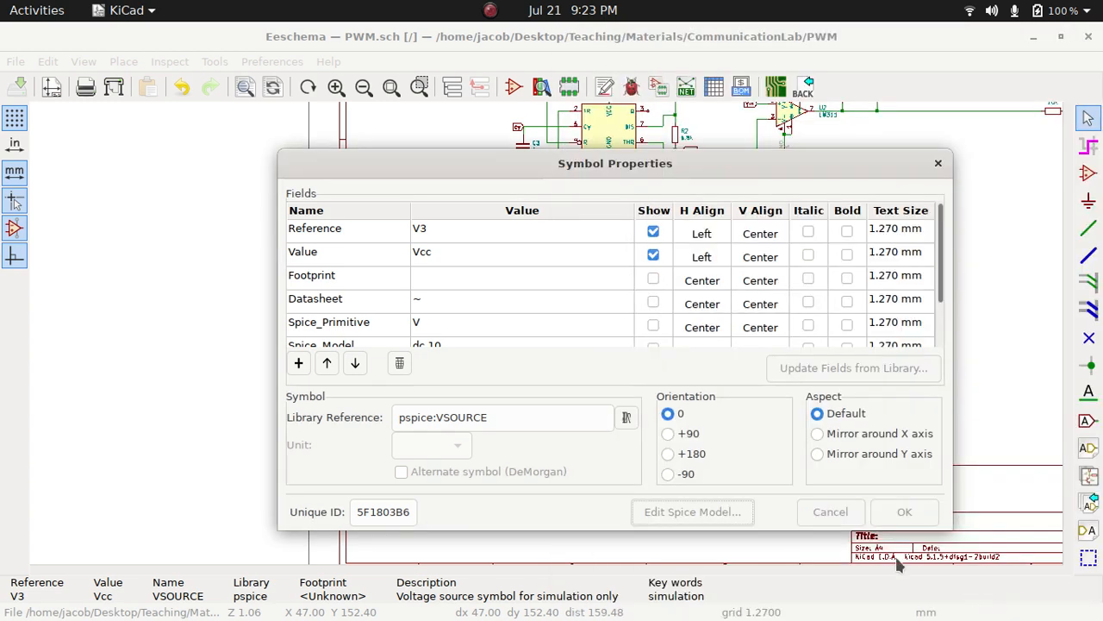
{"action": "left_click", "coordinate": [904, 512]}
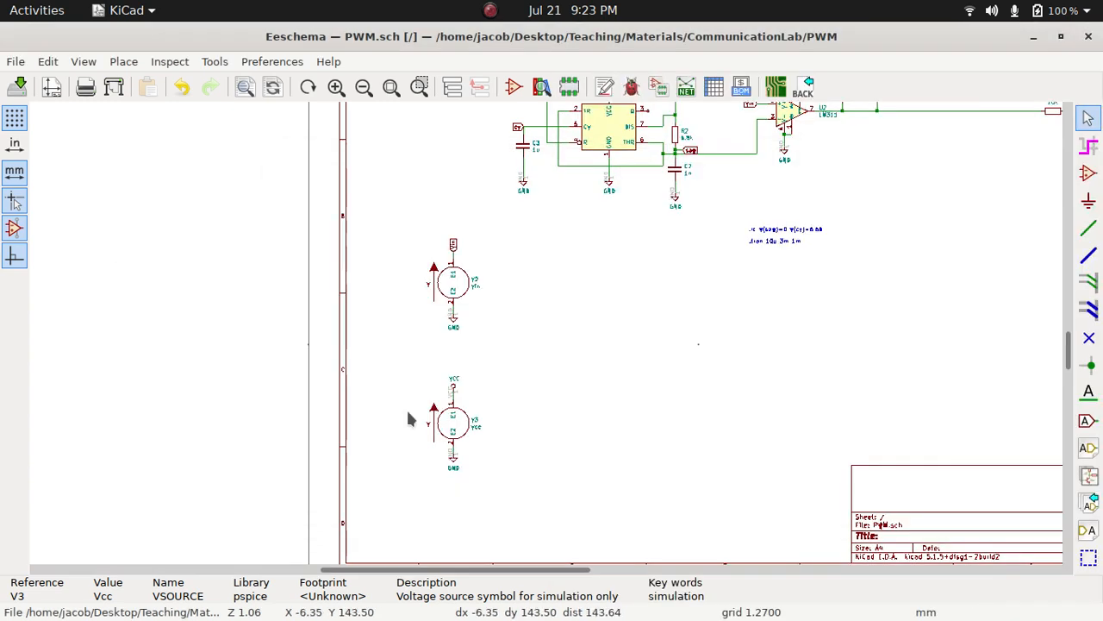
Review the DC and sinusoidal transient settings in the Spice model of the input source V2
{"action": "left_click", "coordinate": [460, 288]}
{"action": "double_click", "coordinate": [460, 289]}
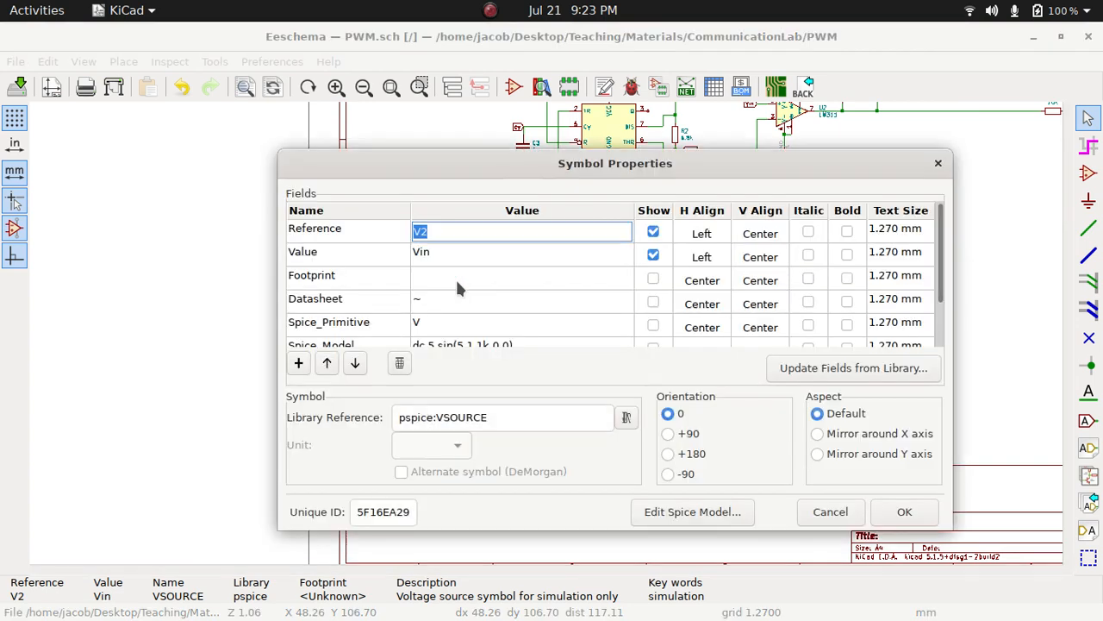
{"action": "left_click", "coordinate": [692, 511]}
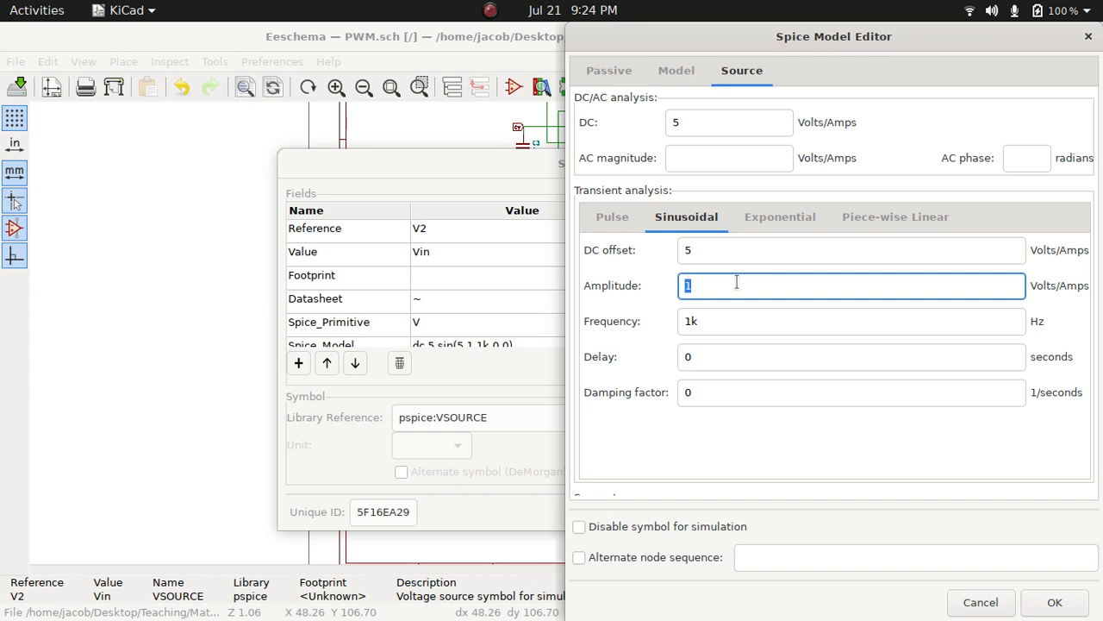
{"action": "left_click", "coordinate": [1054, 602]}
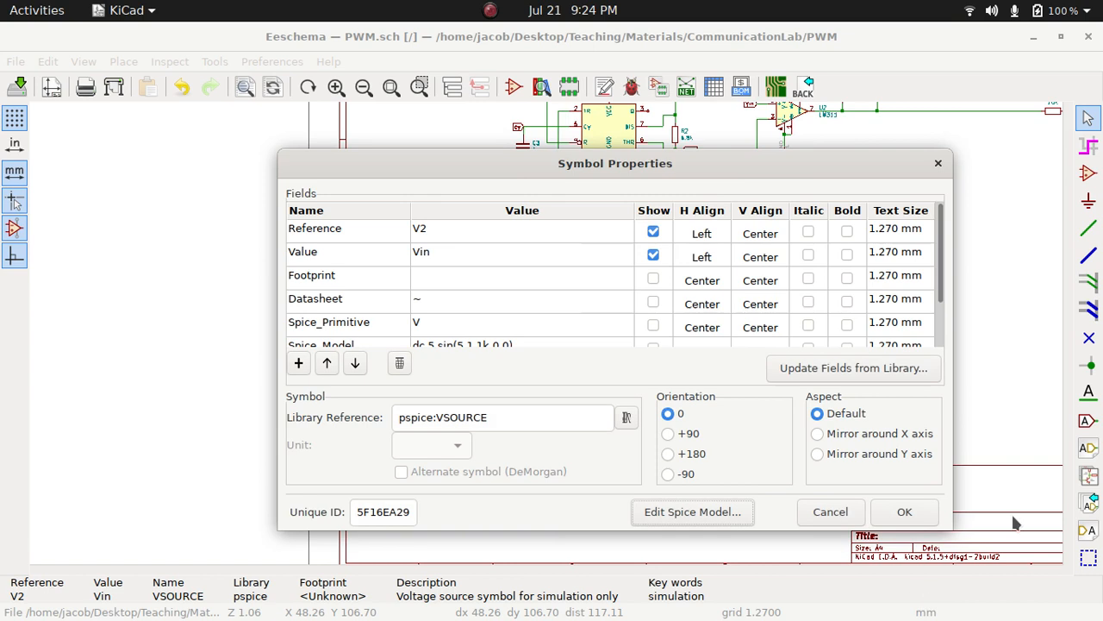
{"action": "left_click", "coordinate": [904, 513]}
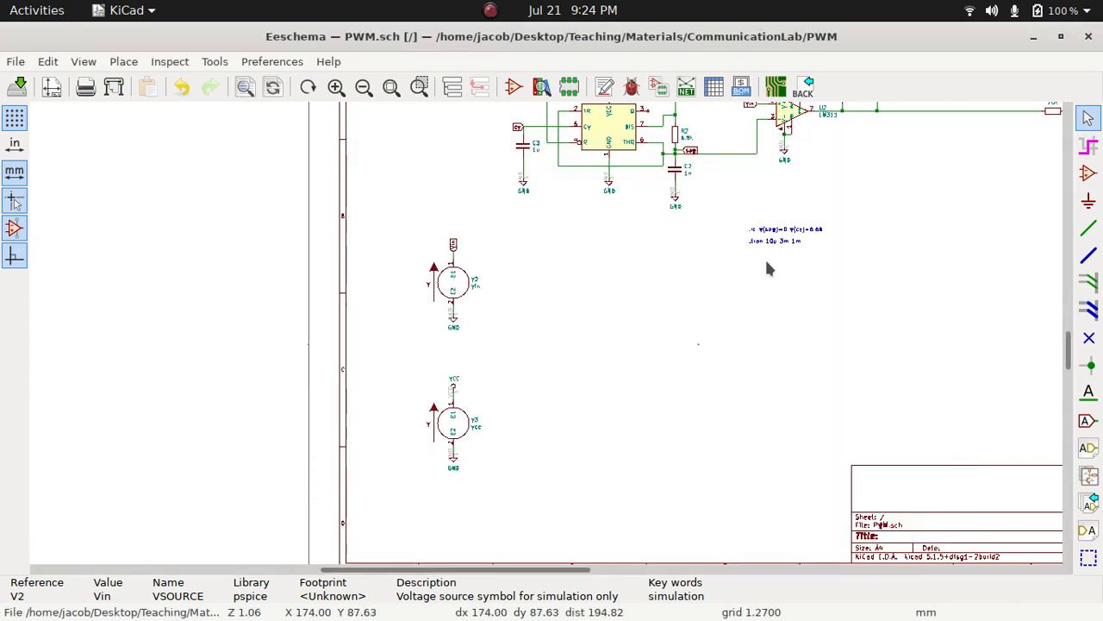
Open the Spice model of the LM555 timer U1 in the sawtooth generator section
{"action": "scroll", "coordinate": [765, 257], "scroll_direction": "down", "scroll_amount": 1}
{"action": "scroll", "coordinate": [545, 339], "scroll_direction": "down", "scroll_amount": 1}
{"action": "scroll", "coordinate": [546, 339], "scroll_direction": "up", "scroll_amount": 4}
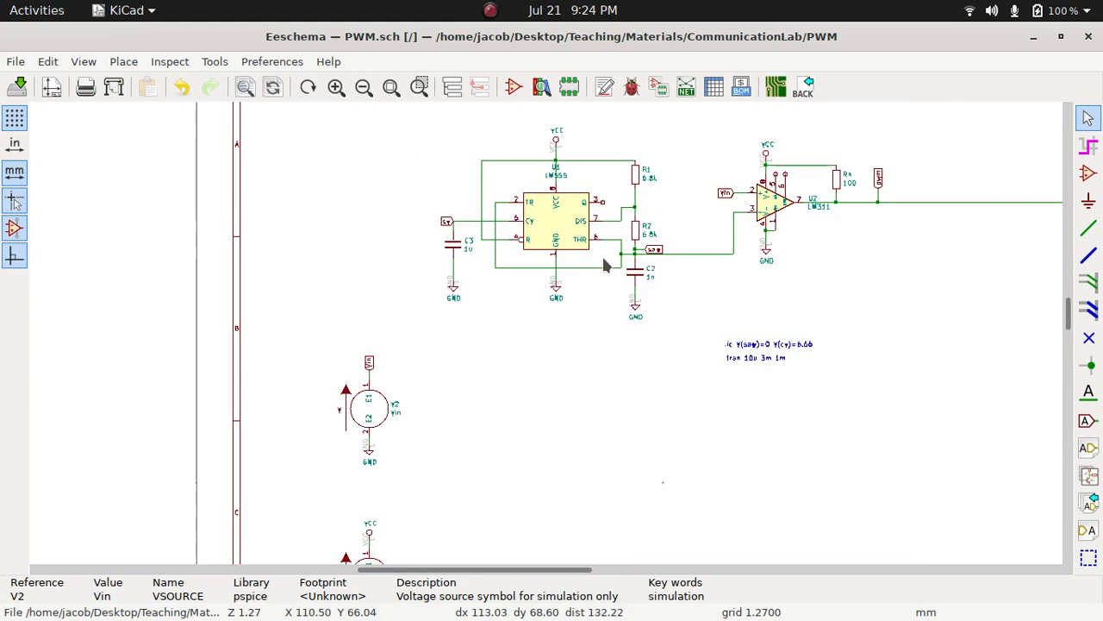
{"action": "scroll", "coordinate": [546, 341], "scroll_direction": "up", "scroll_amount": 1}
{"action": "left_click", "coordinate": [517, 274]}
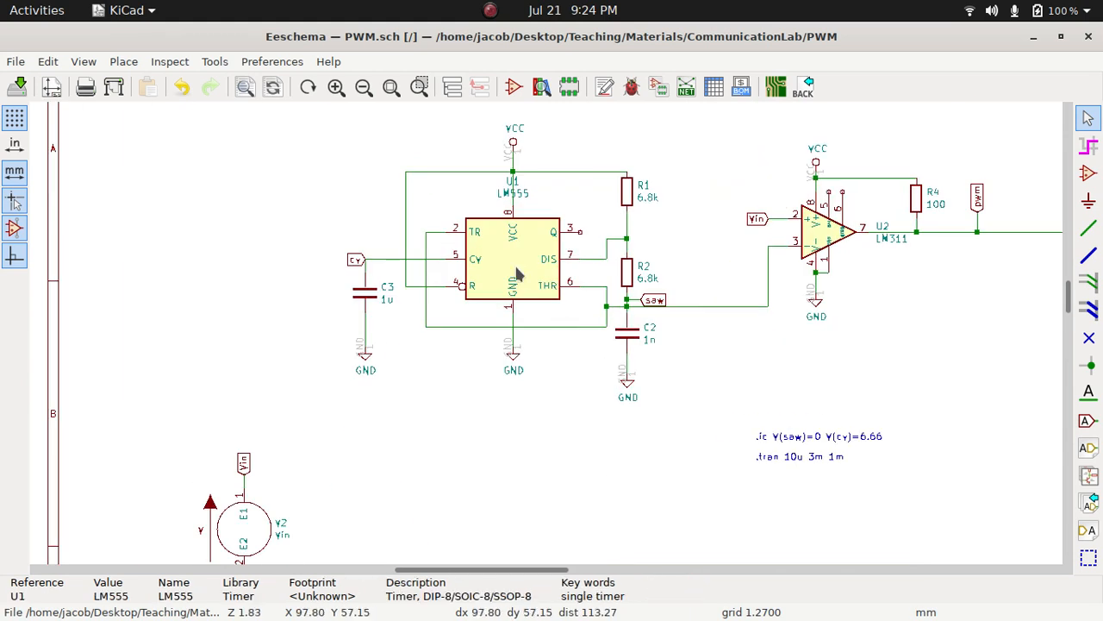
{"action": "double_click", "coordinate": [517, 274]}
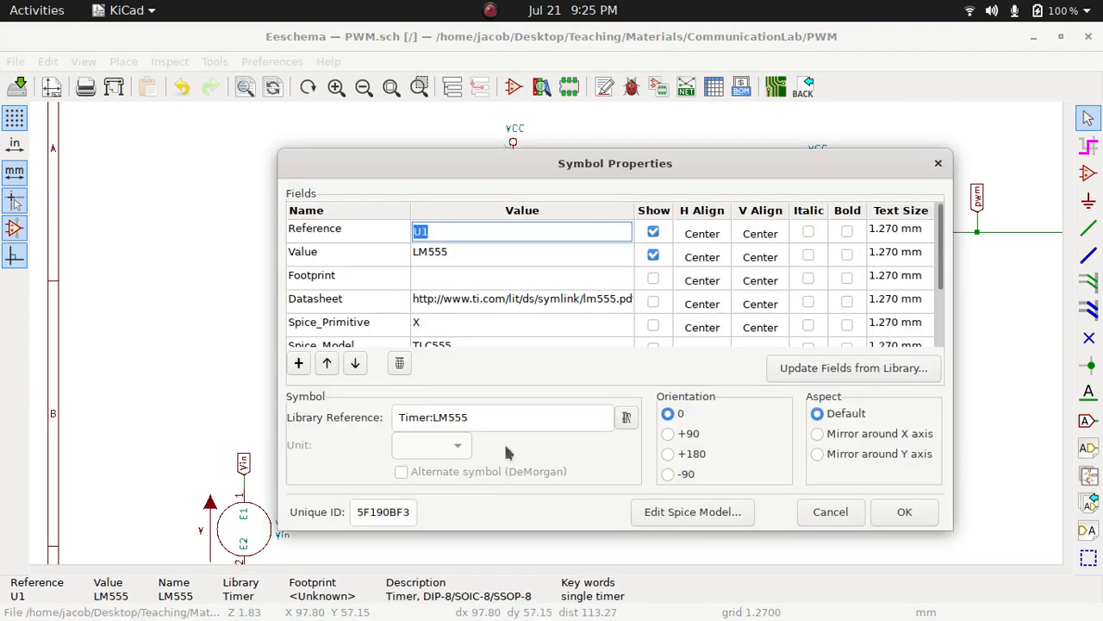
{"action": "left_click", "coordinate": [710, 515]}
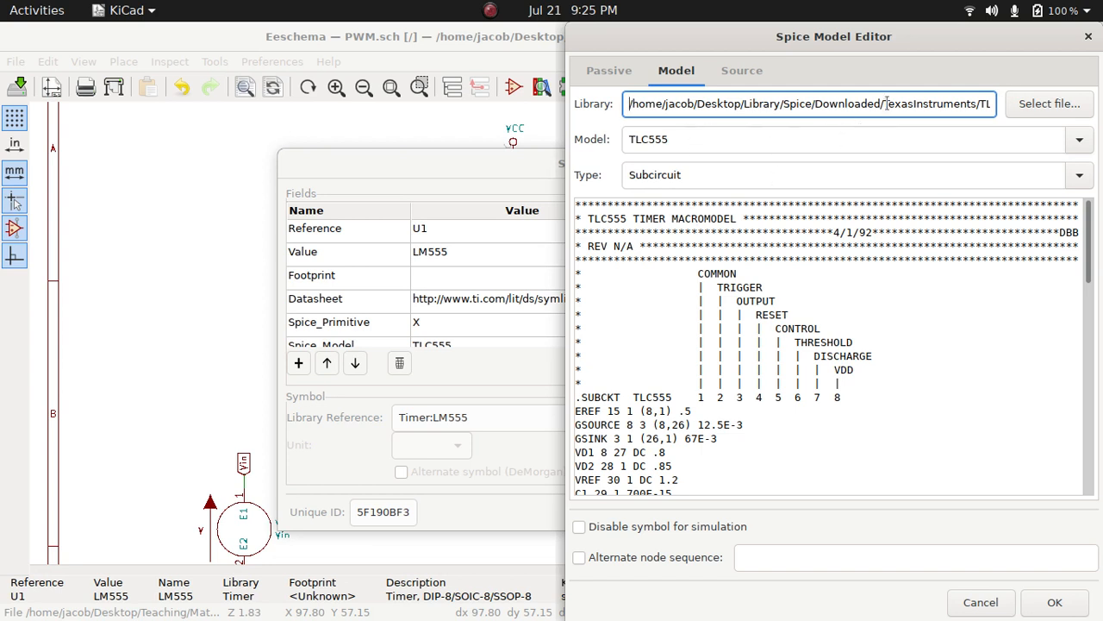
Review the library file, model name and type settings in the LM555 timer's Spice model, and accept both dialogs
{"action": "left_click_drag", "start_coordinate": [887, 102], "coordinate": [997, 108]}
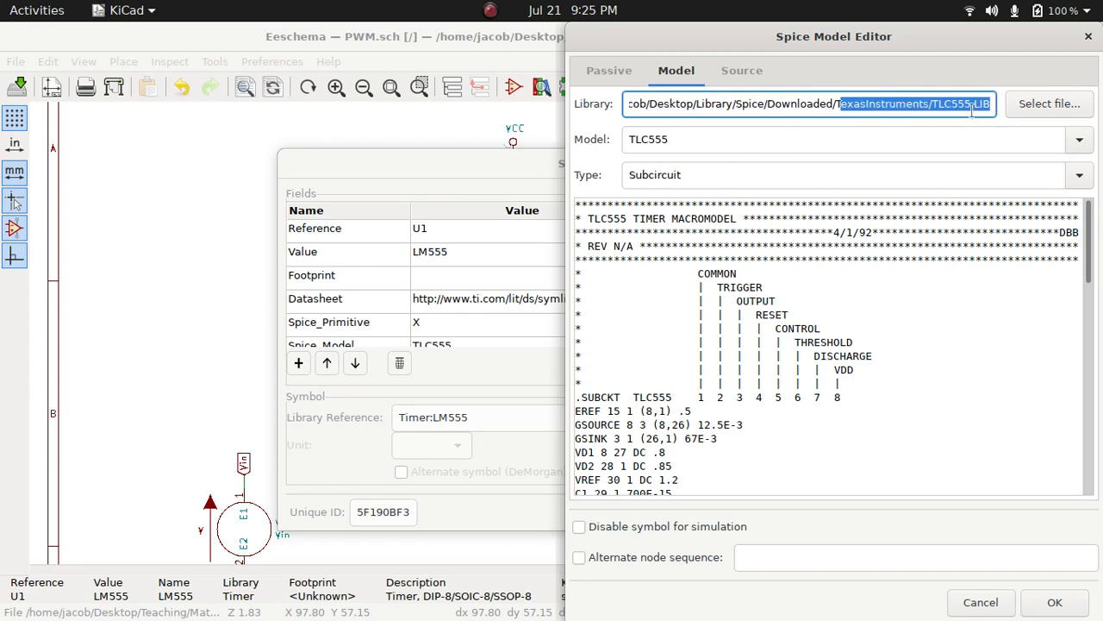
{"action": "left_click", "coordinate": [900, 143]}
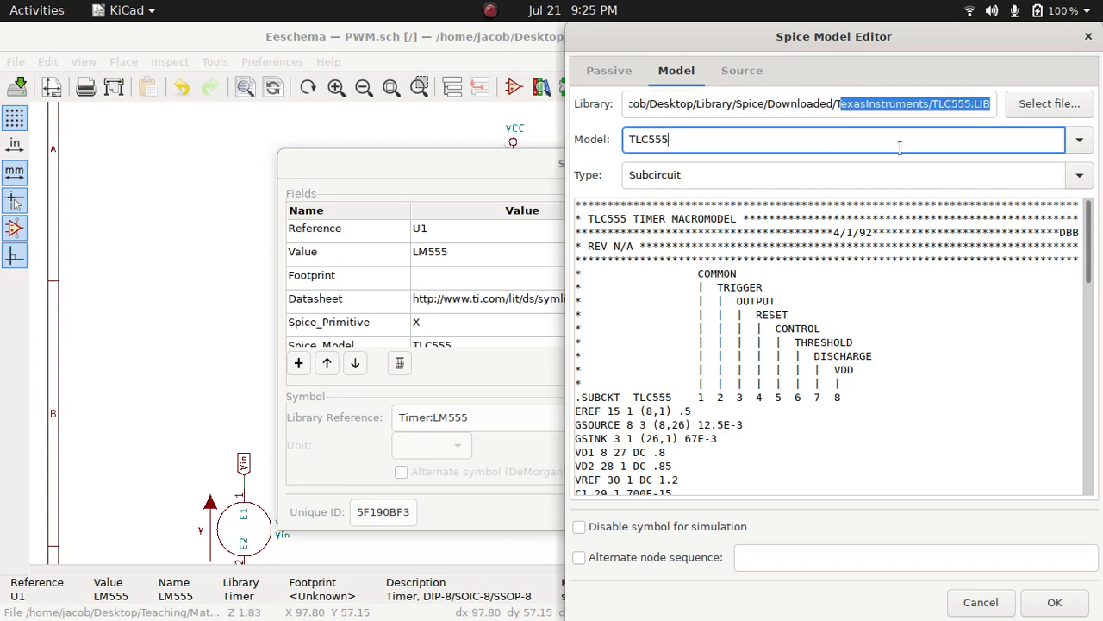
{"action": "left_click", "coordinate": [1081, 176]}
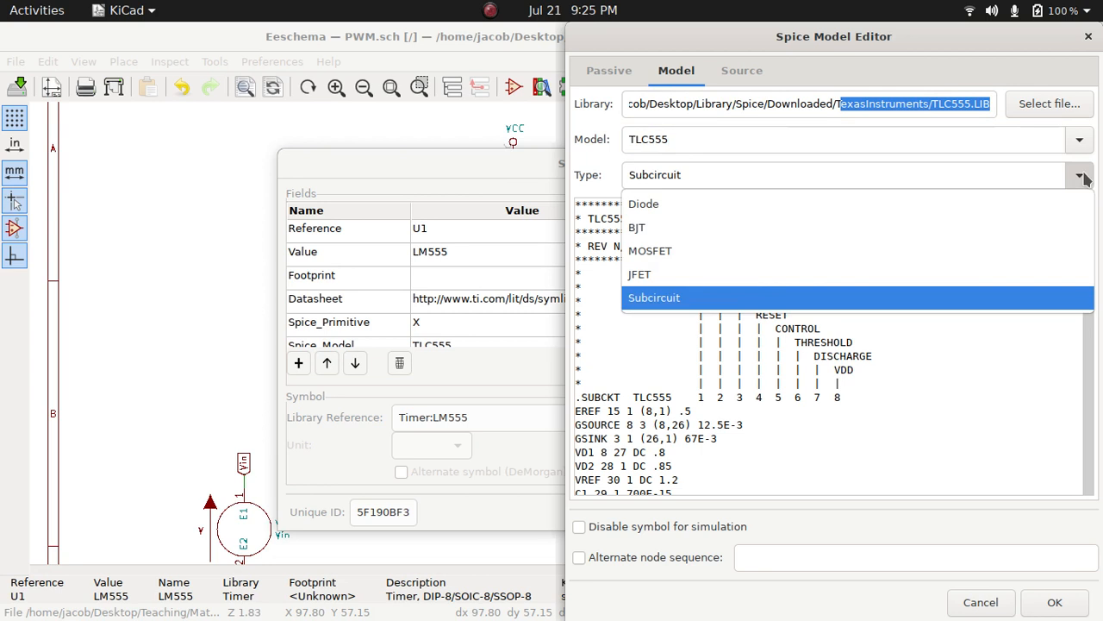
{"action": "left_click", "coordinate": [1084, 177]}
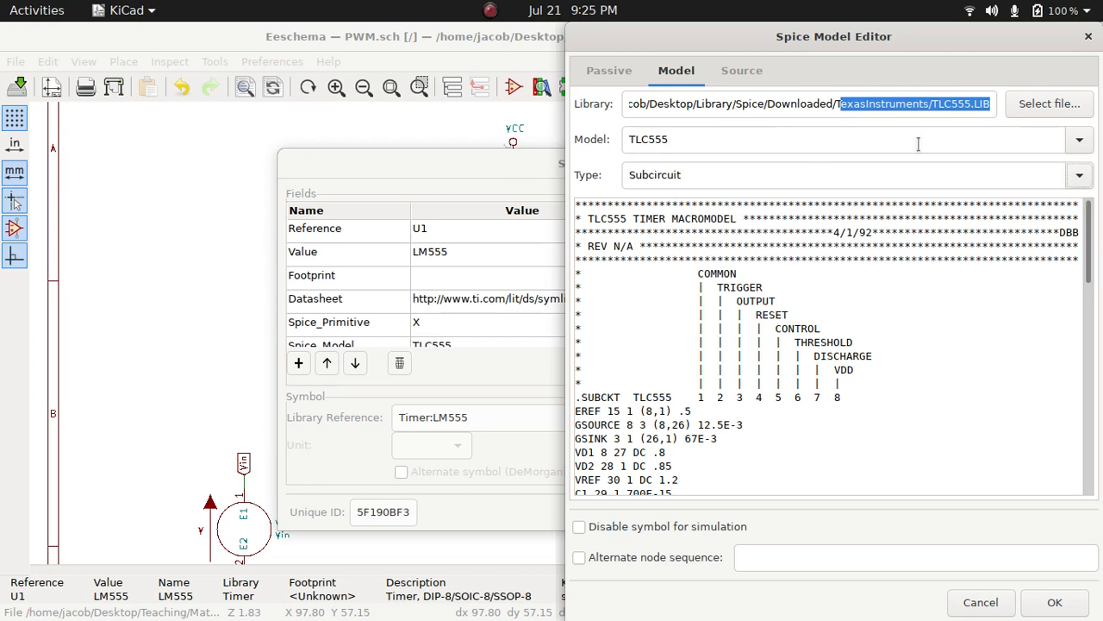
{"action": "left_click", "coordinate": [956, 138]}
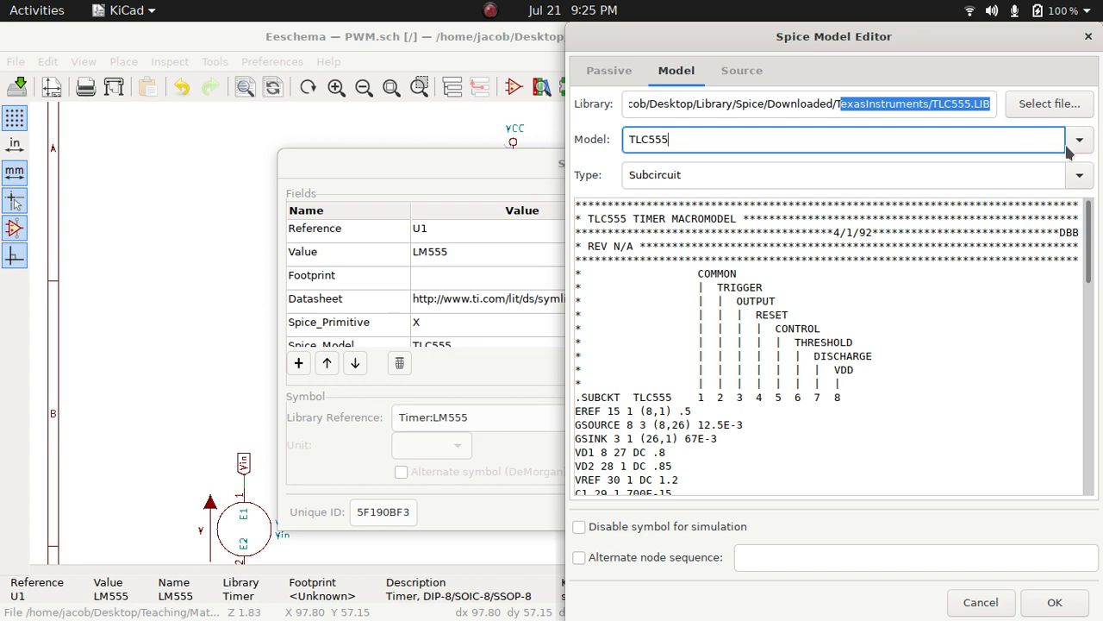
{"action": "left_click", "coordinate": [1079, 141]}
{"action": "left_click", "coordinate": [1079, 143]}
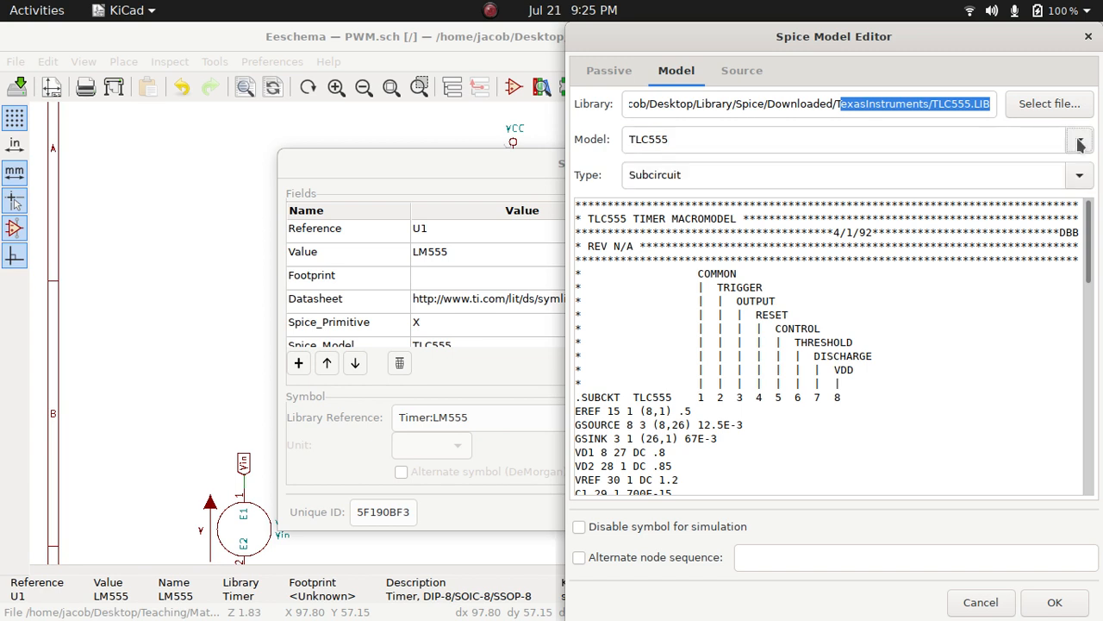
{"action": "left_click", "coordinate": [1011, 140]}
{"action": "left_click", "coordinate": [982, 106]}
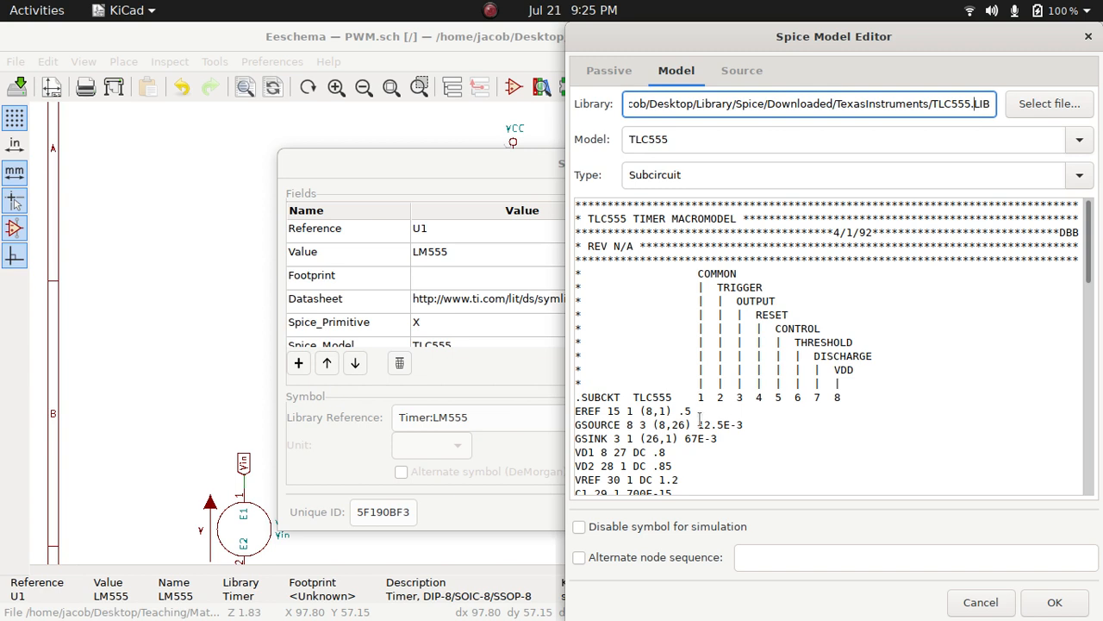
{"action": "left_click", "coordinate": [1055, 602]}
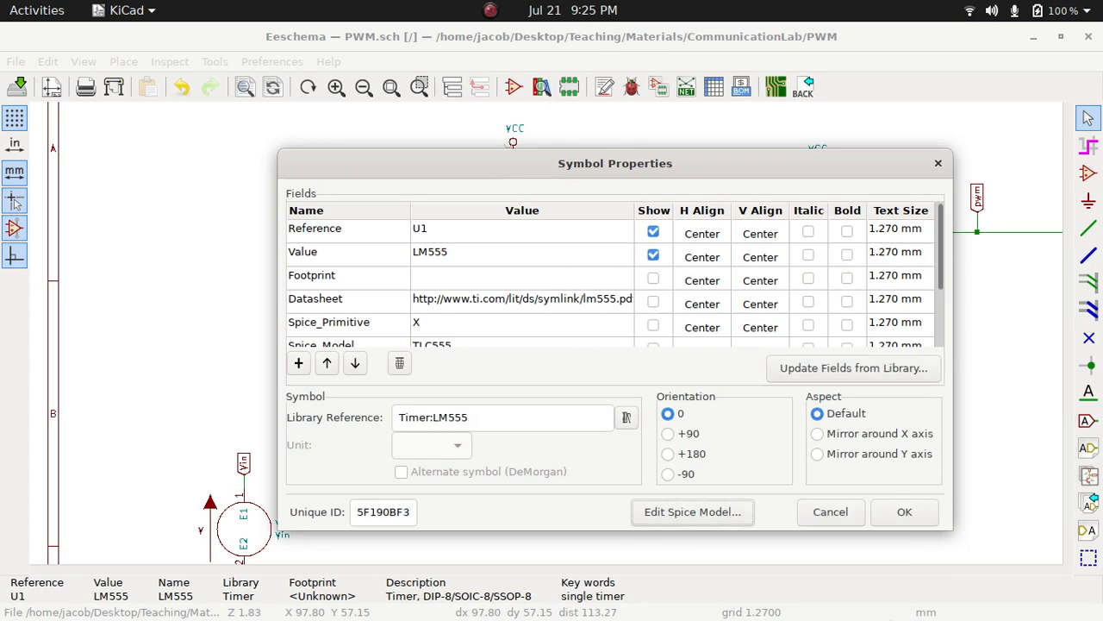
{"action": "left_click", "coordinate": [921, 521]}
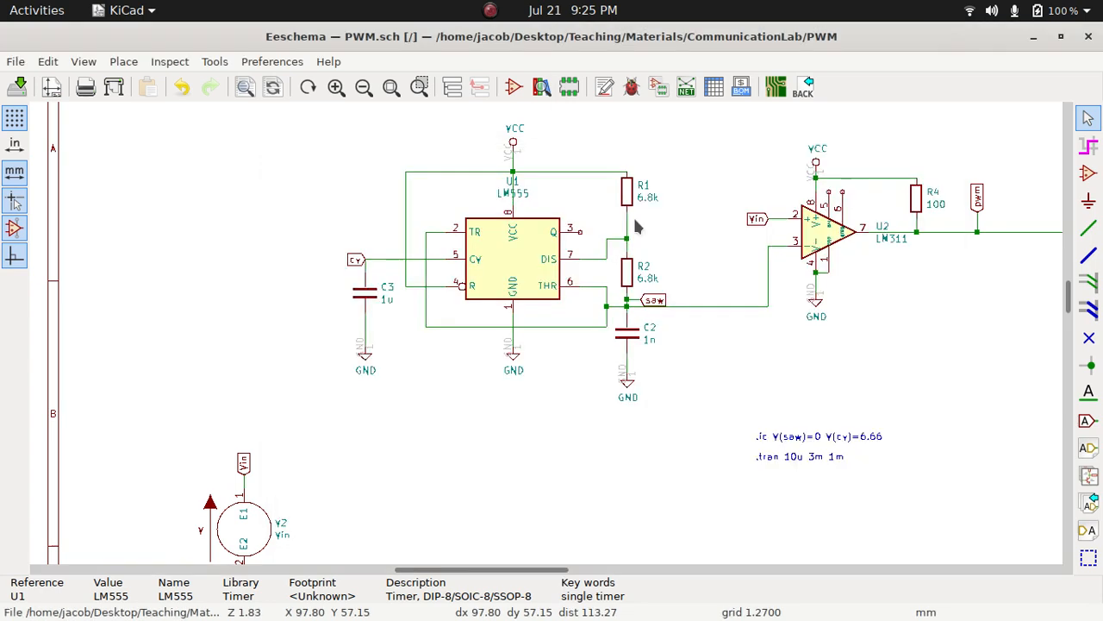
Open the Spice model of the LM311 comparator U2 and review its library file, model name and type settings
{"action": "left_click", "coordinate": [830, 240]}
{"action": "double_click", "coordinate": [832, 239]}
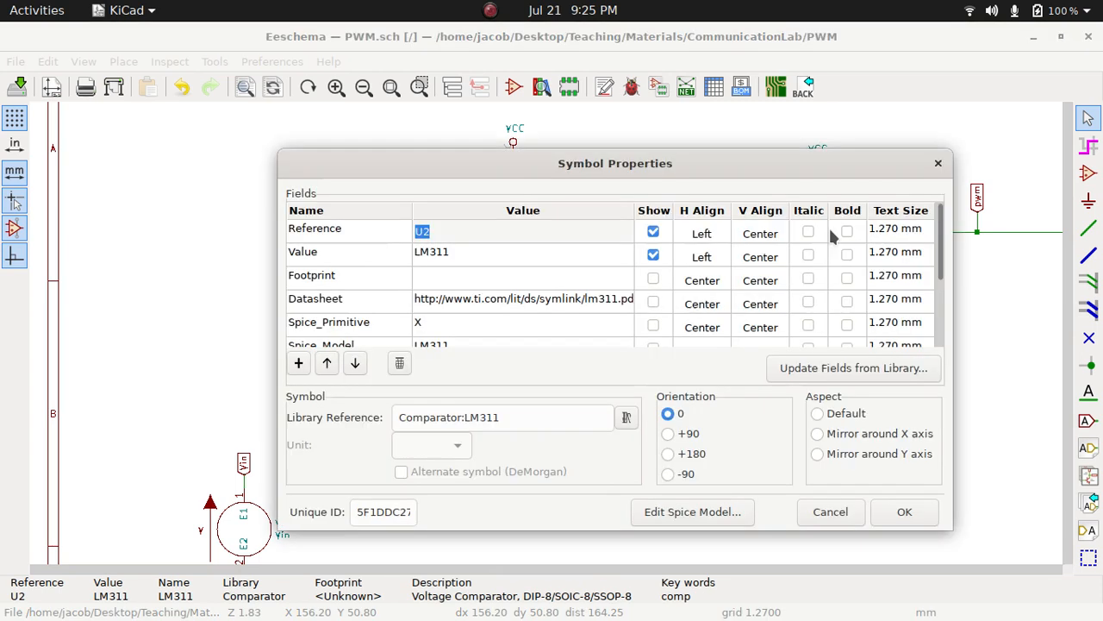
{"action": "left_click", "coordinate": [705, 513]}
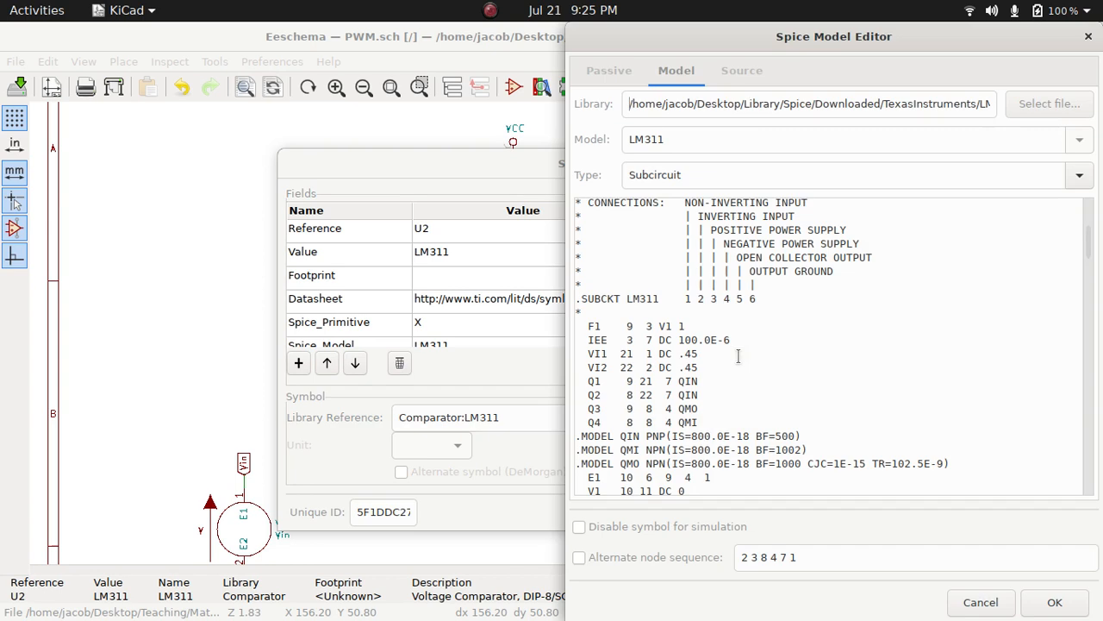
{"action": "scroll", "coordinate": [755, 355], "scroll_direction": "down", "scroll_amount": 1}
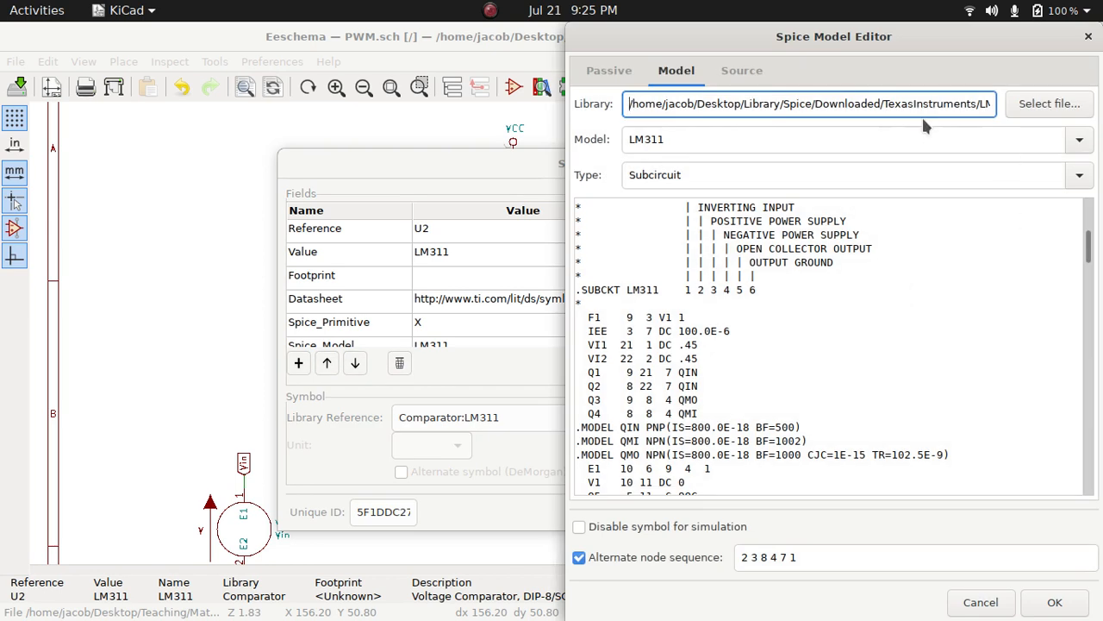
{"action": "left_click_drag", "start_coordinate": [930, 104], "coordinate": [1102, 106]}
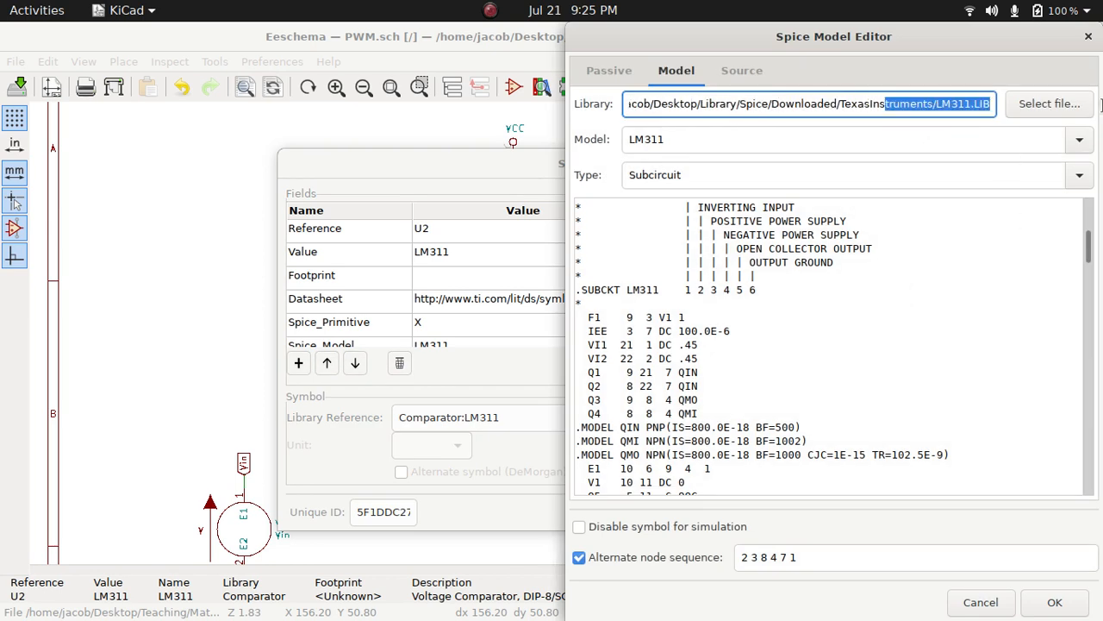
{"action": "left_click", "coordinate": [967, 110]}
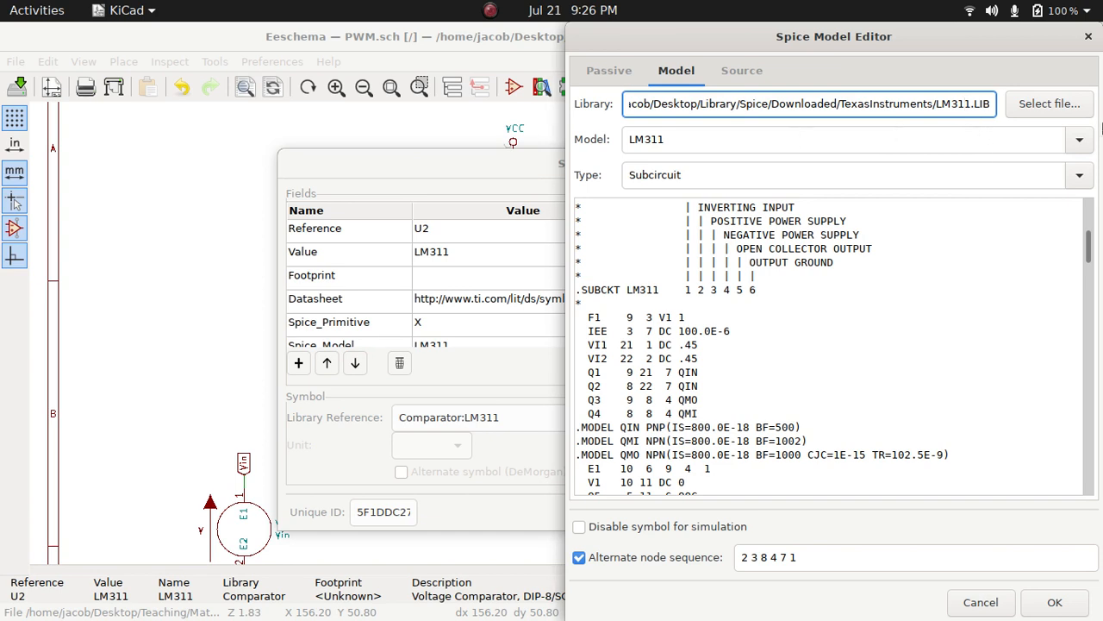
{"action": "left_click", "coordinate": [1080, 140]}
{"action": "left_click", "coordinate": [1082, 141]}
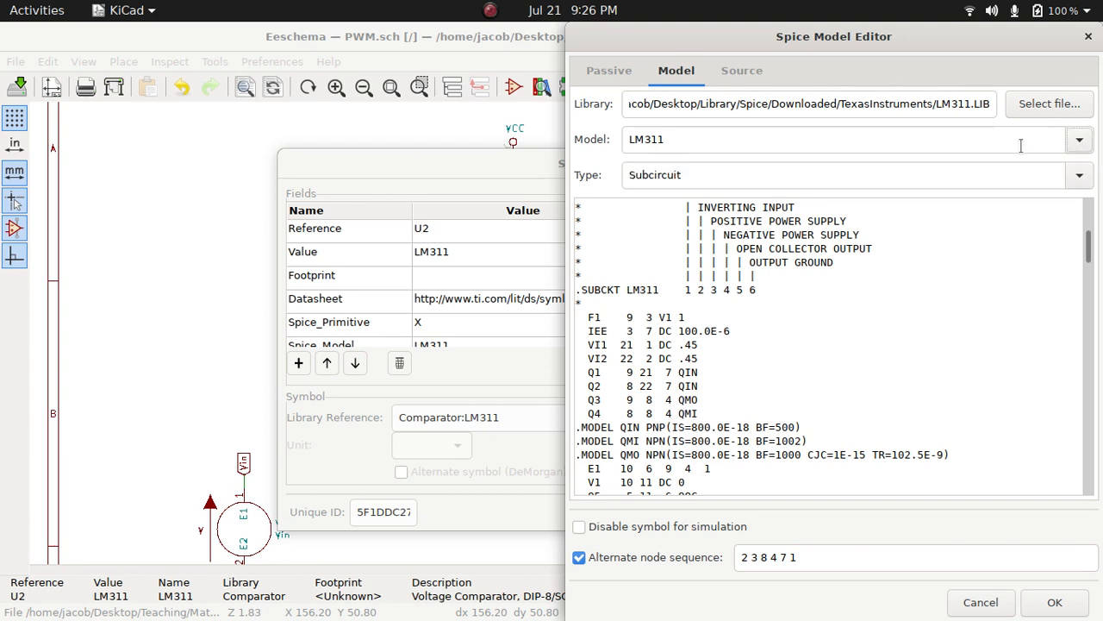
{"action": "left_click", "coordinate": [1021, 146]}
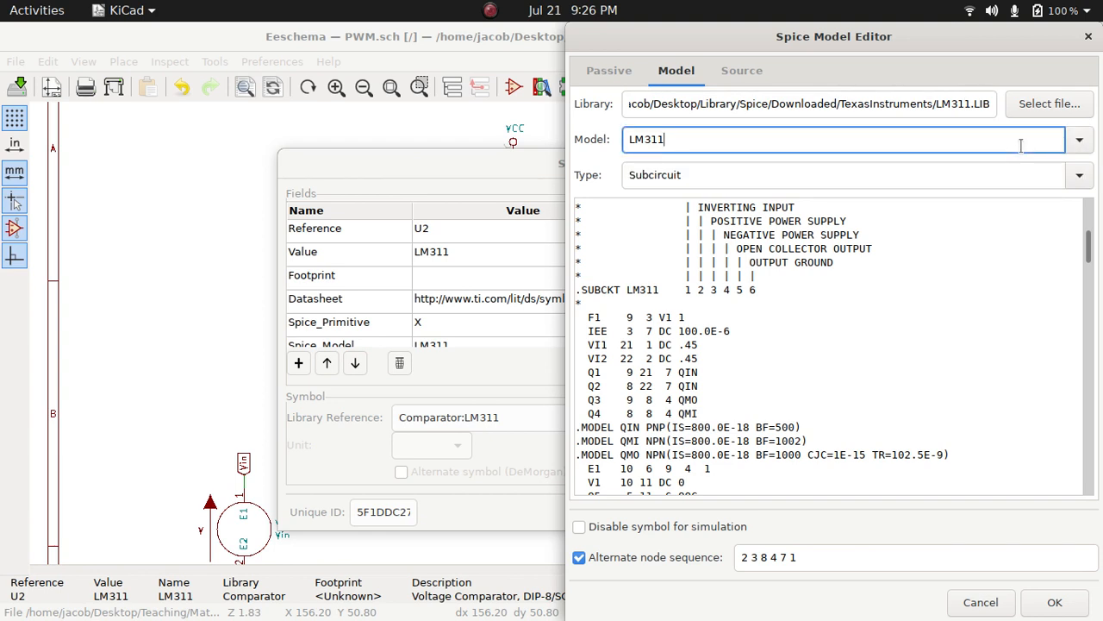
{"action": "left_click", "coordinate": [939, 170]}
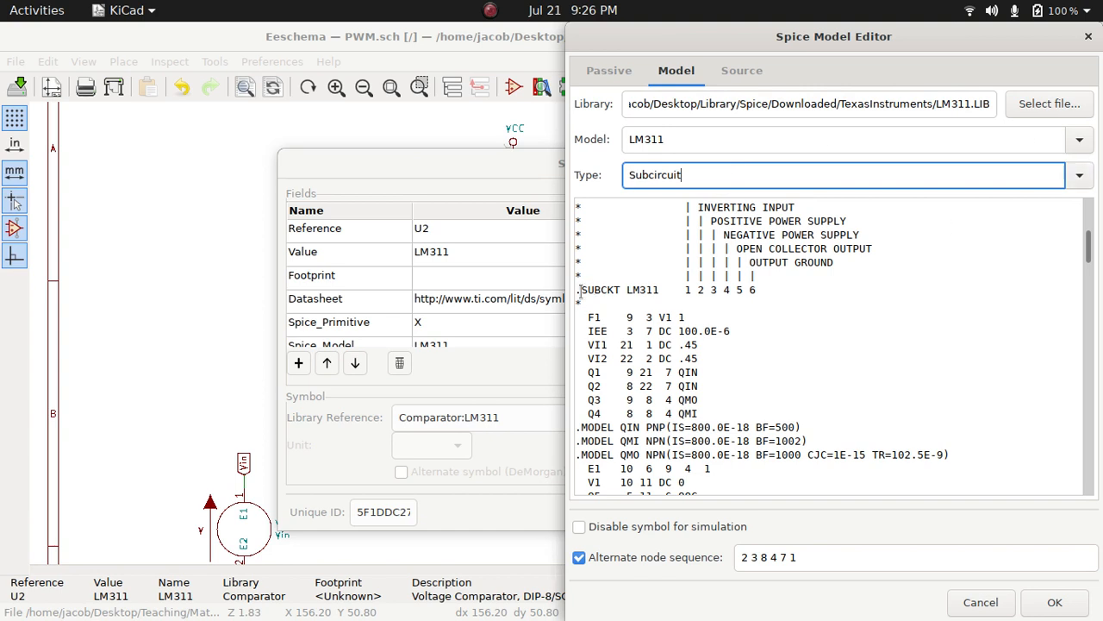
Examine the SUBCKT line and pin connection comments in the LM311 model, and close U2's model and properties dialogs
{"action": "left_click_drag", "start_coordinate": [579, 294], "coordinate": [622, 292]}
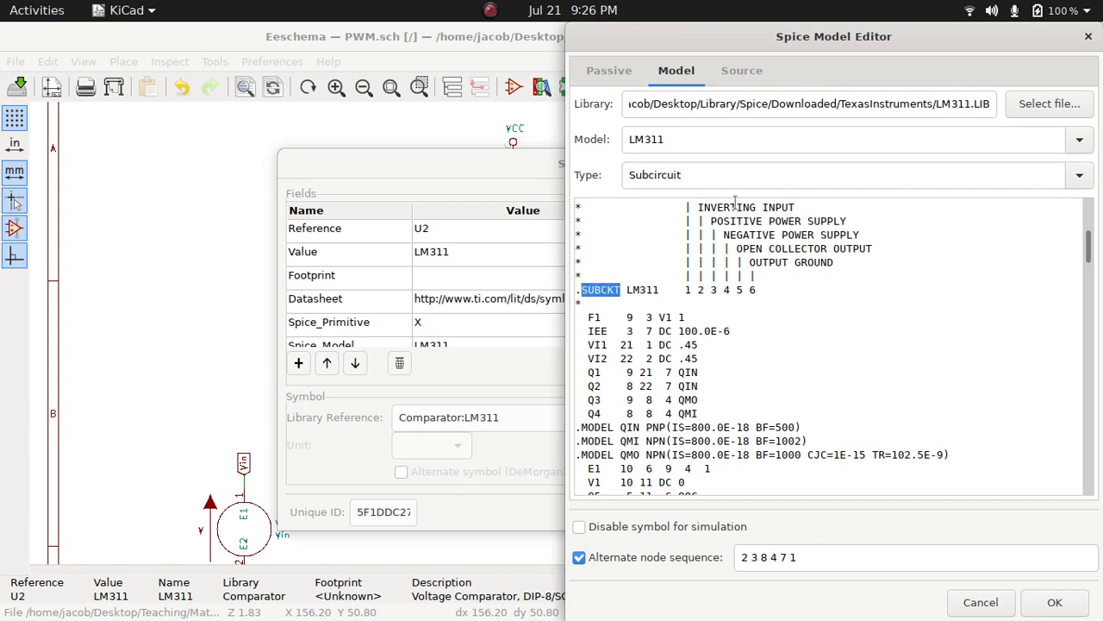
{"action": "scroll", "coordinate": [792, 293], "scroll_direction": "up", "scroll_amount": 1}
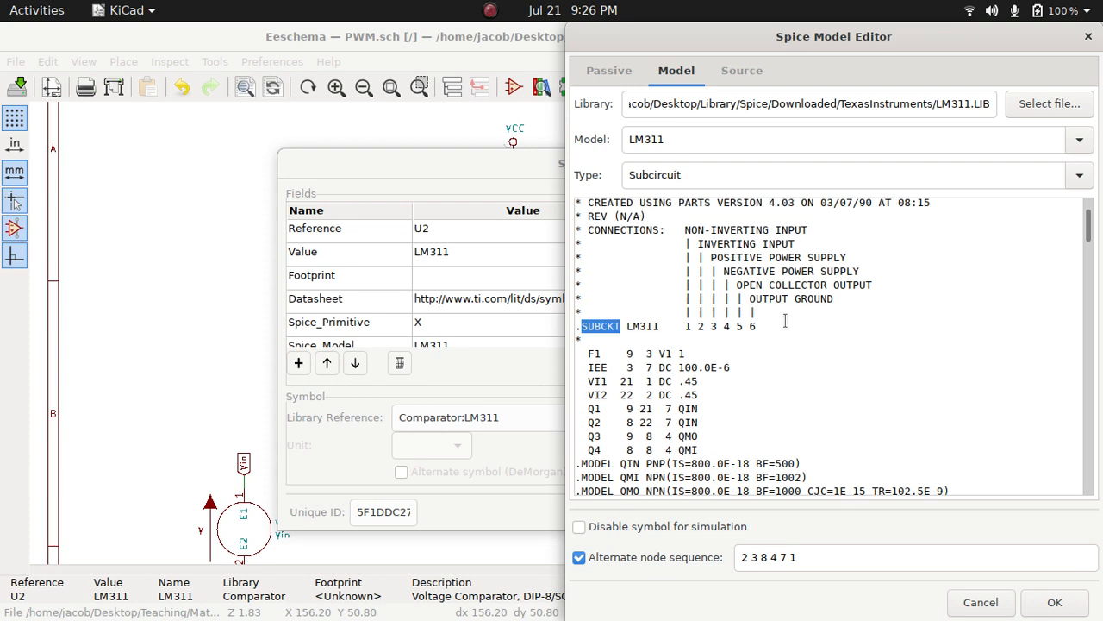
{"action": "scroll", "coordinate": [586, 409], "scroll_direction": "down", "scroll_amount": 1}
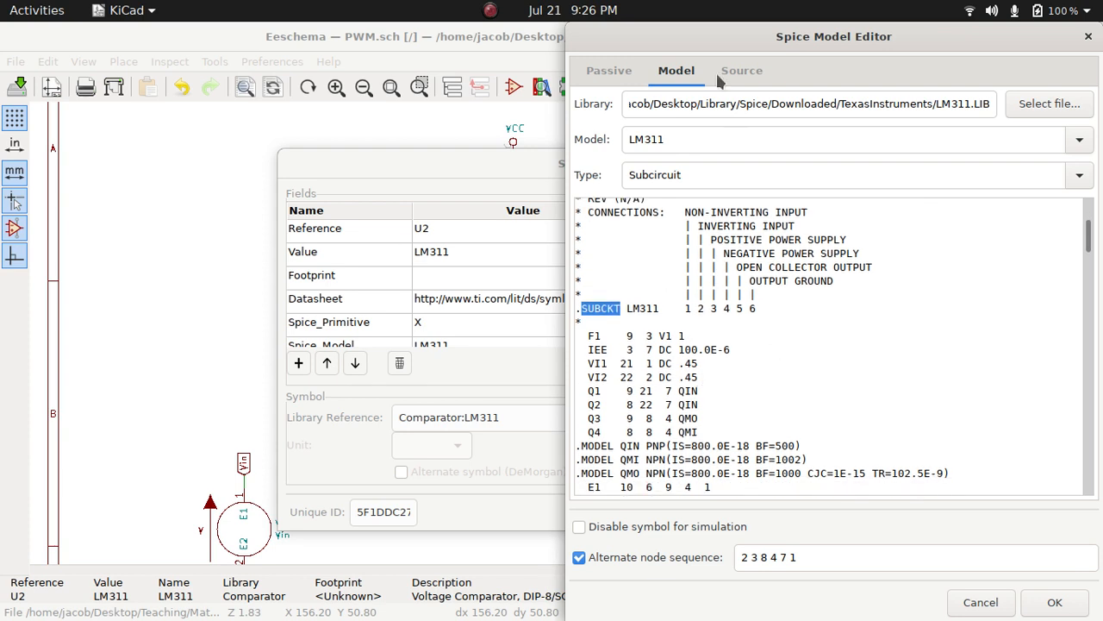
{"action": "mouse_move", "coordinate": [473, 167]}
{"action": "left_mouse_down"}
{"action": "mouse_move", "coordinate": [239, 352]}
{"action": "mouse_move", "coordinate": [459, 163]}
{"action": "left_mouse_up"}
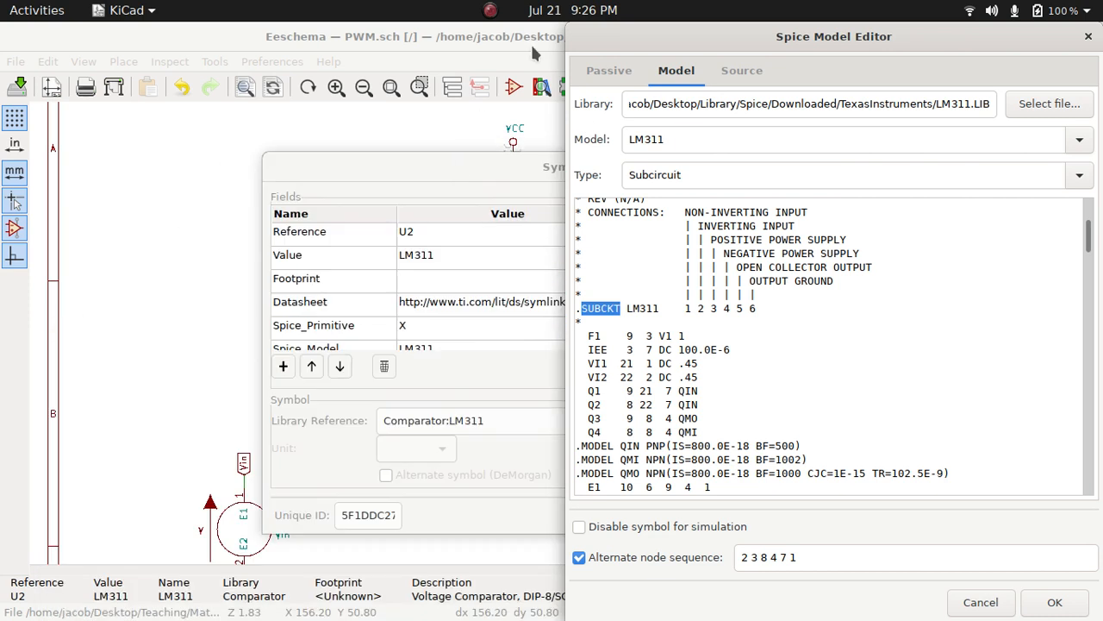
{"action": "left_click", "coordinate": [530, 42]}
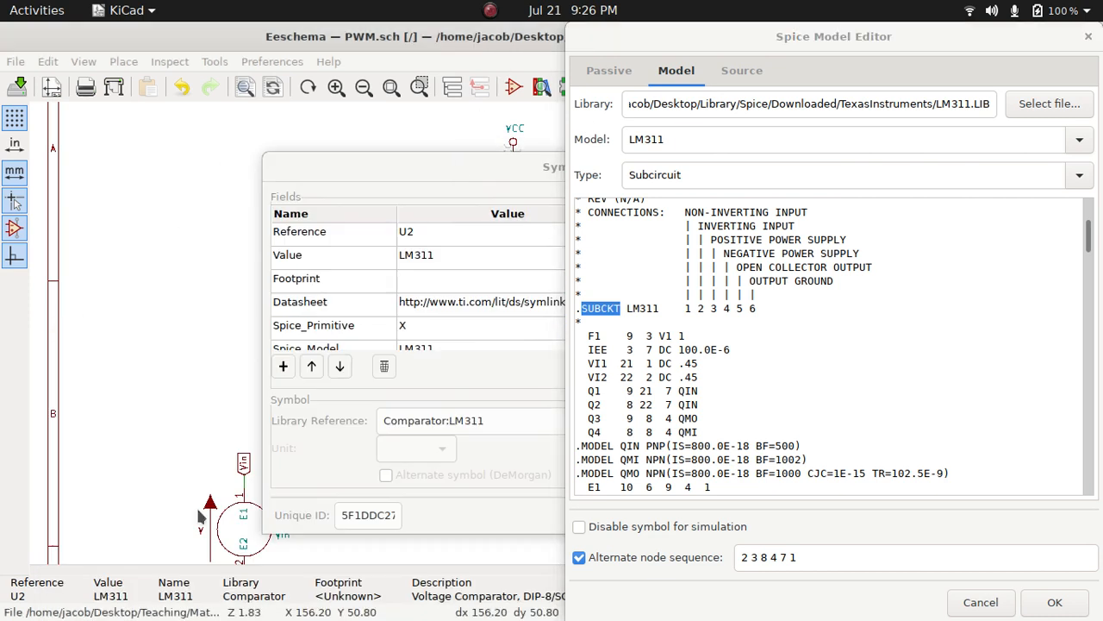
{"action": "left_click", "coordinate": [1089, 37]}
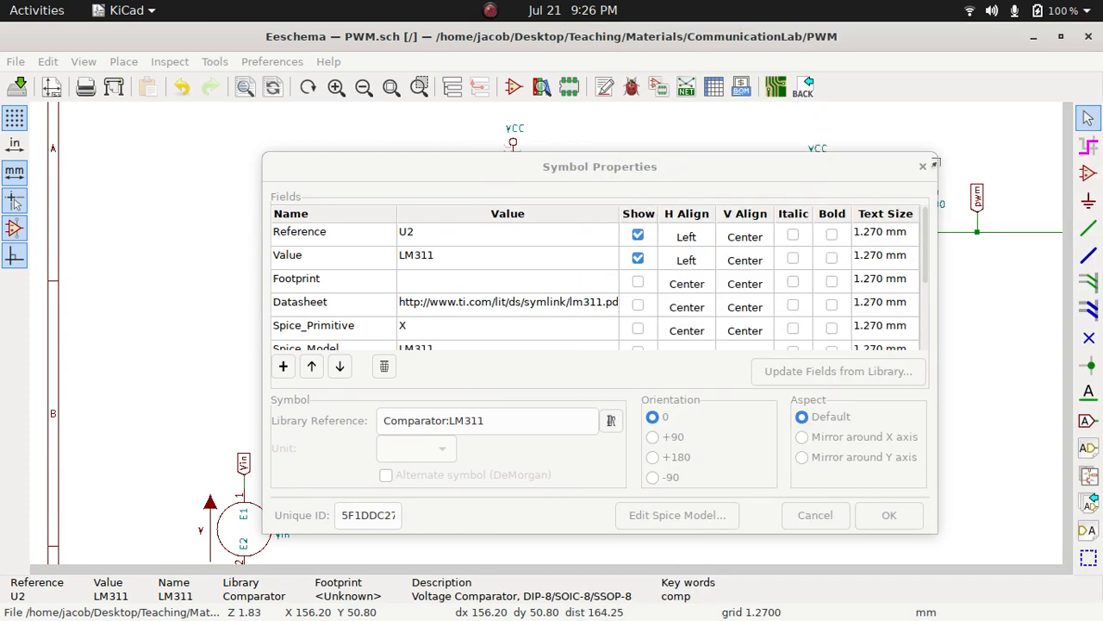
{"action": "left_click", "coordinate": [923, 165]}
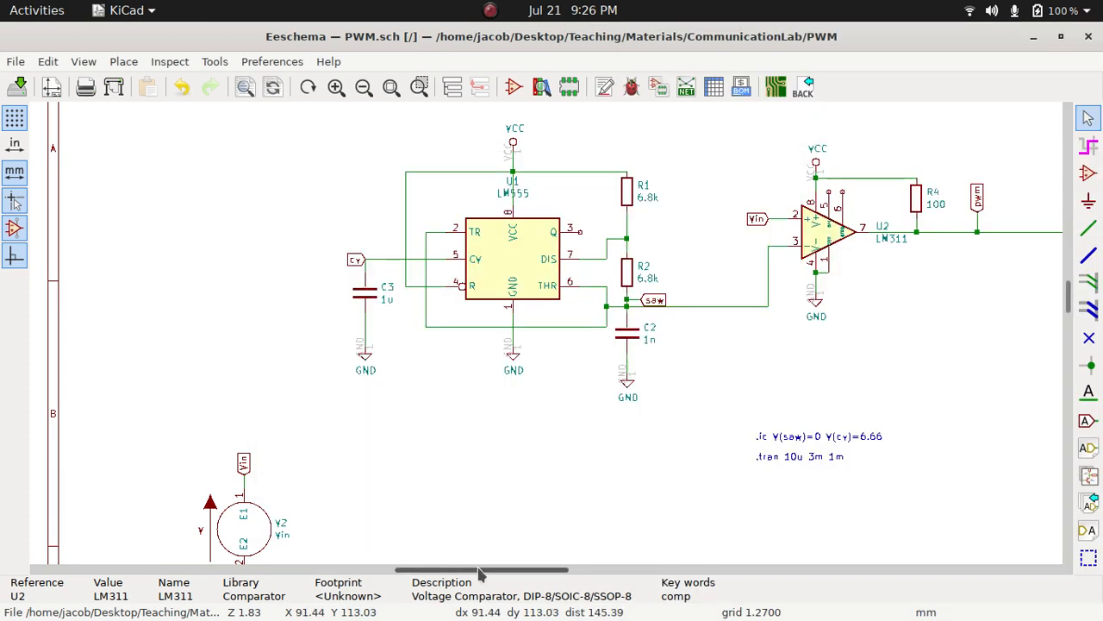
Reopen the Spice model of the LM311 comparator U2 from its symbol properties
{"action": "left_click_drag", "start_coordinate": [480, 573], "coordinate": [652, 569]}
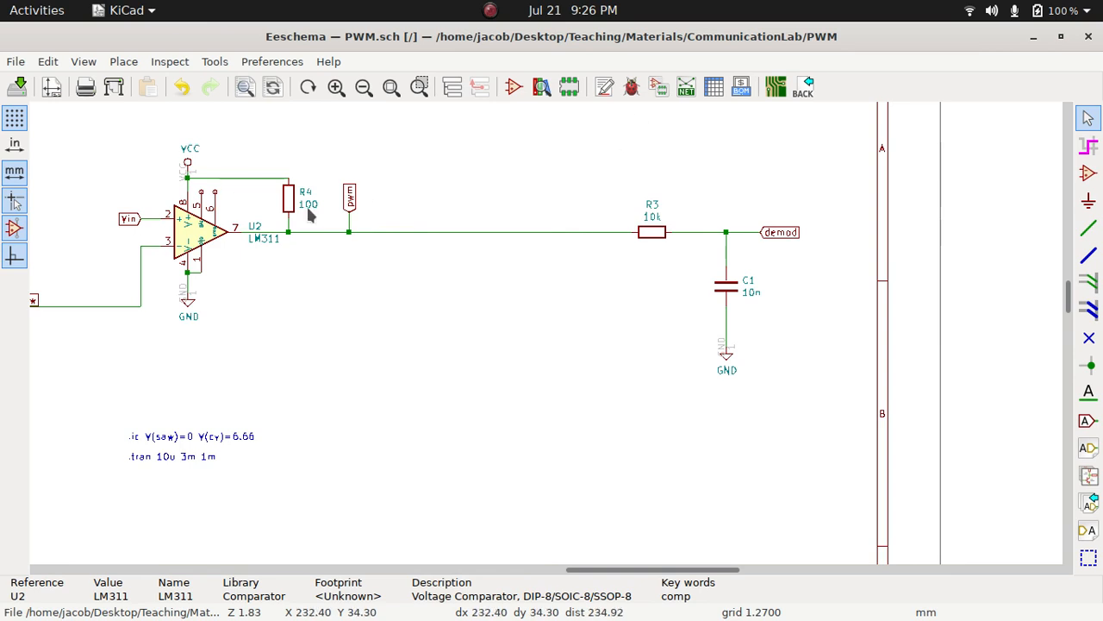
{"action": "left_click", "coordinate": [192, 241]}
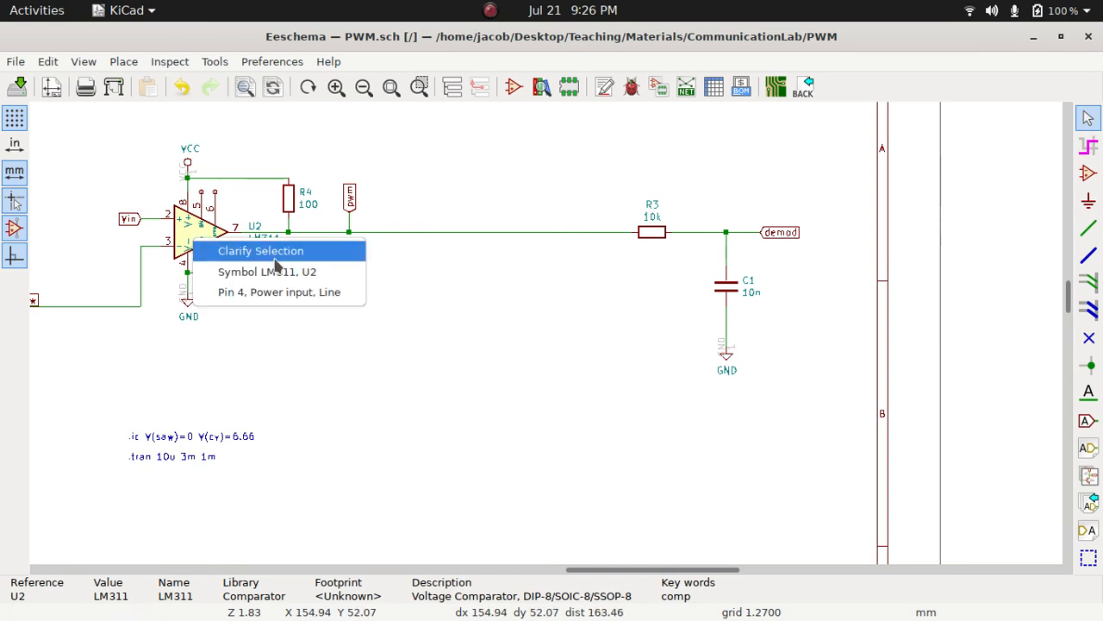
{"action": "left_click", "coordinate": [457, 227]}
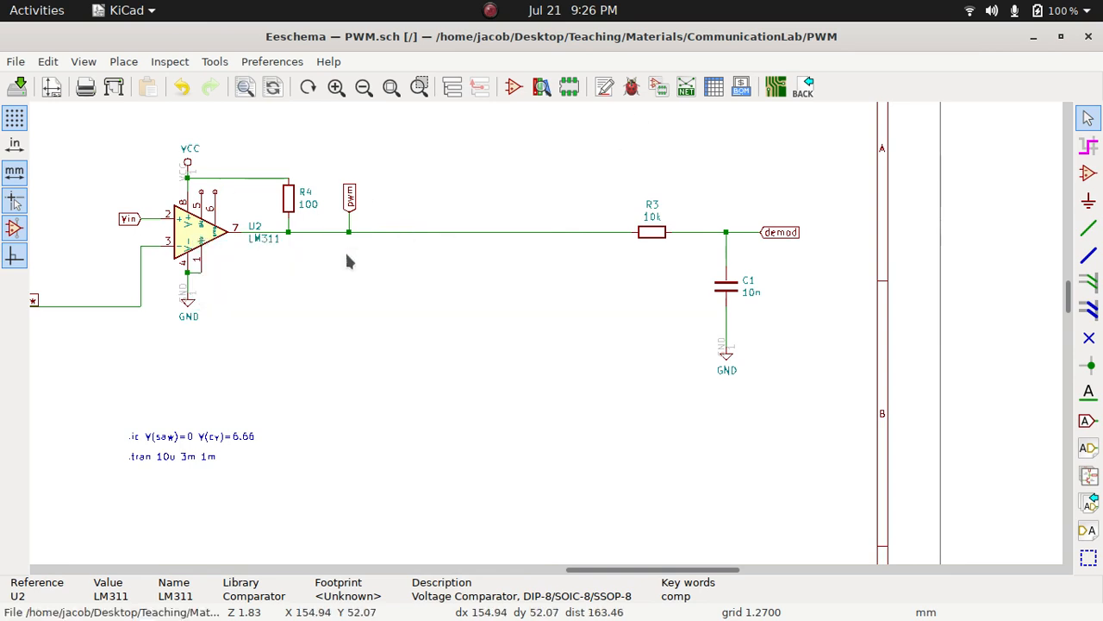
{"action": "double_click", "coordinate": [194, 230]}
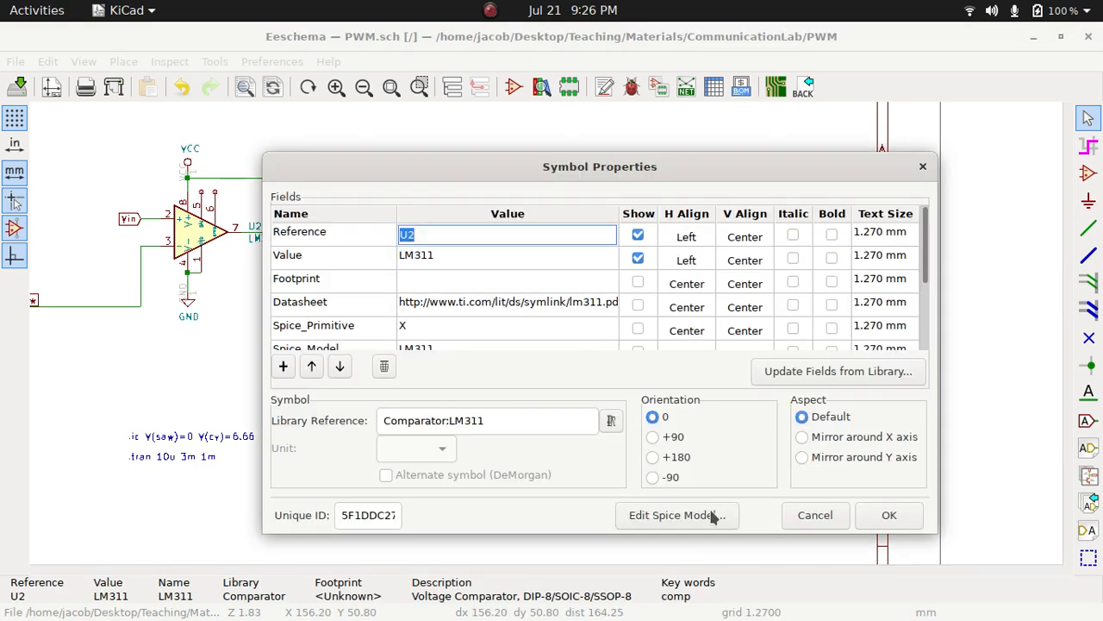
{"action": "left_click", "coordinate": [712, 513]}
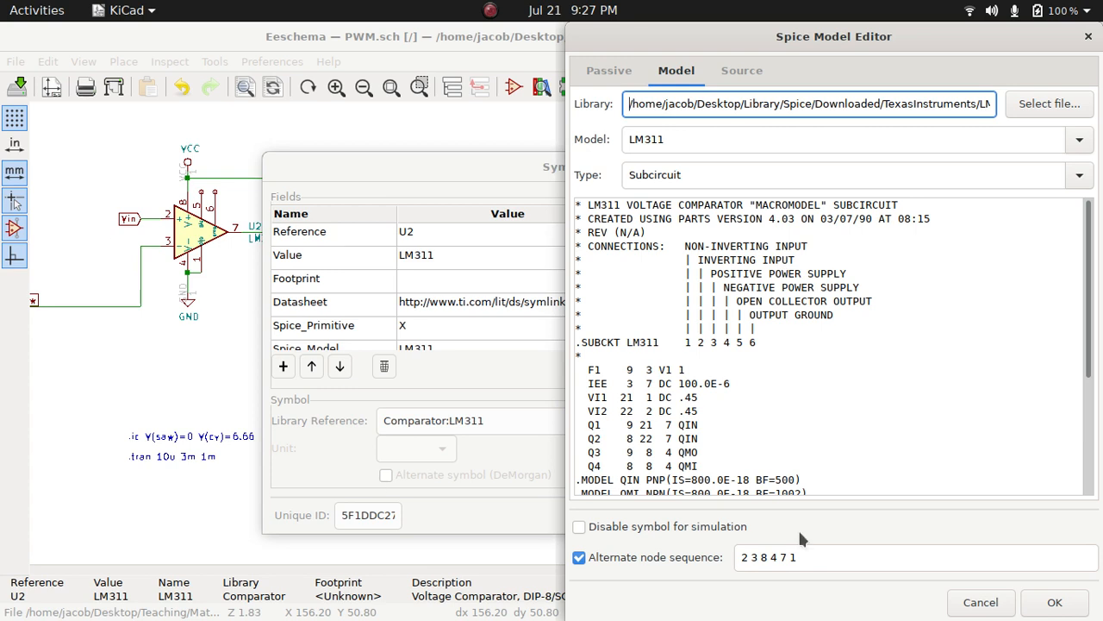
Compare U2's alternate node sequence 2 3 8 4 7 1 with the LM311 SUBCKT connection comments, and accept both dialogs
{"action": "double_click", "coordinate": [755, 558]}
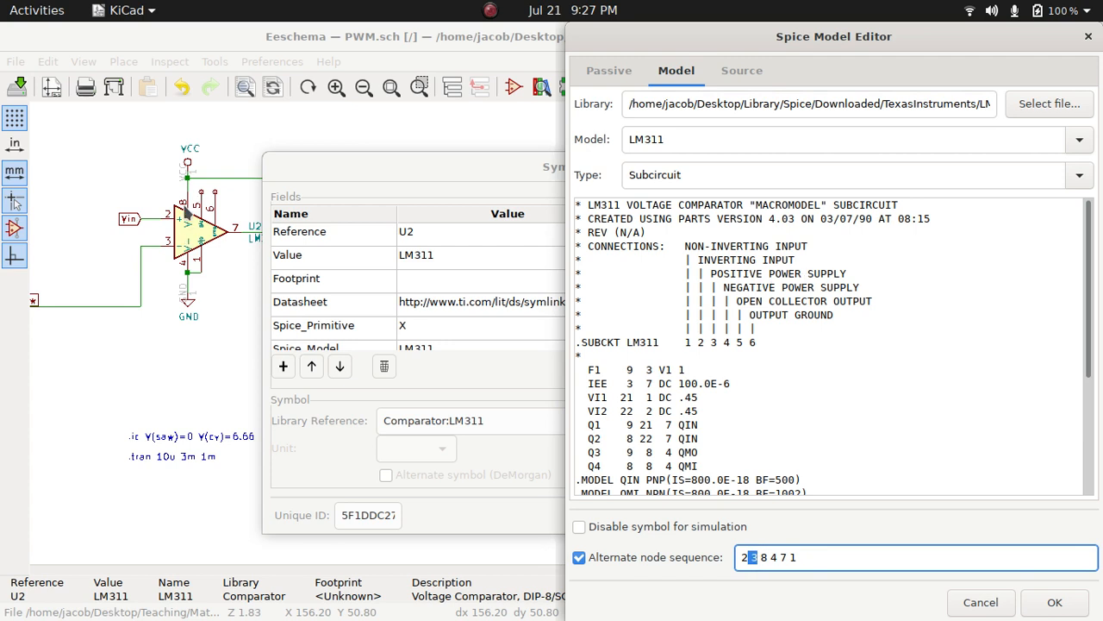
{"action": "double_click", "coordinate": [764, 557]}
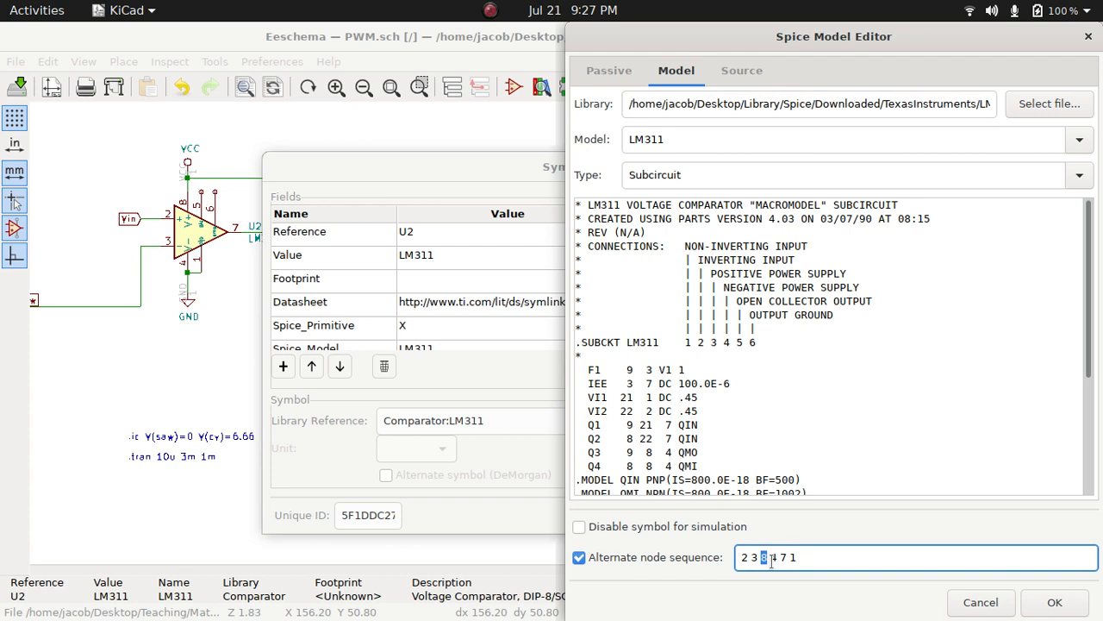
{"action": "left_click", "coordinate": [725, 288]}
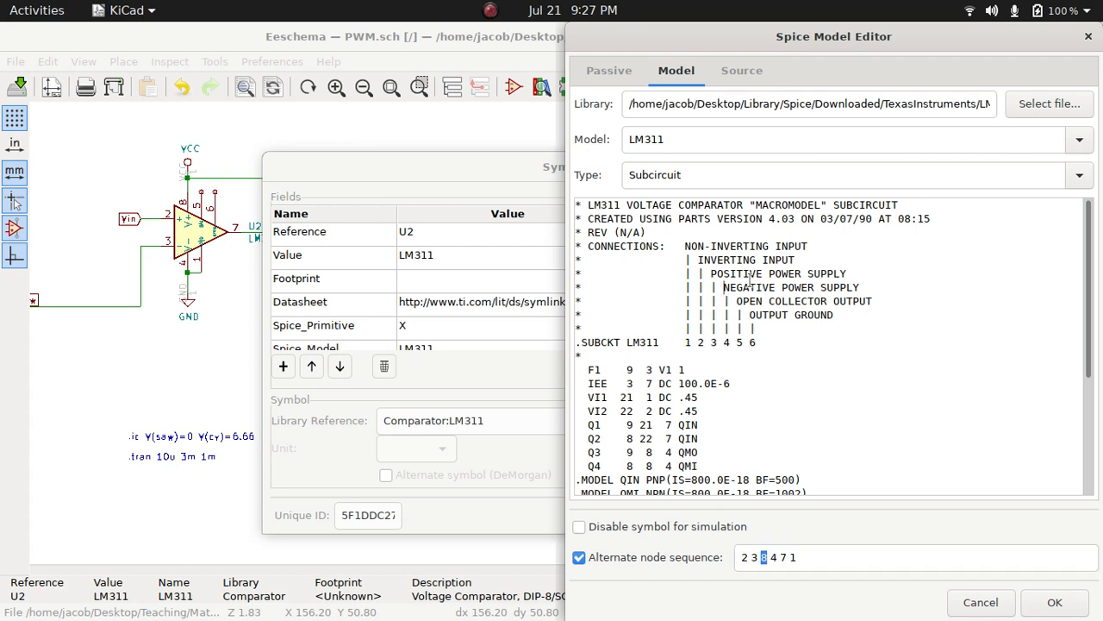
{"action": "left_click", "coordinate": [767, 557]}
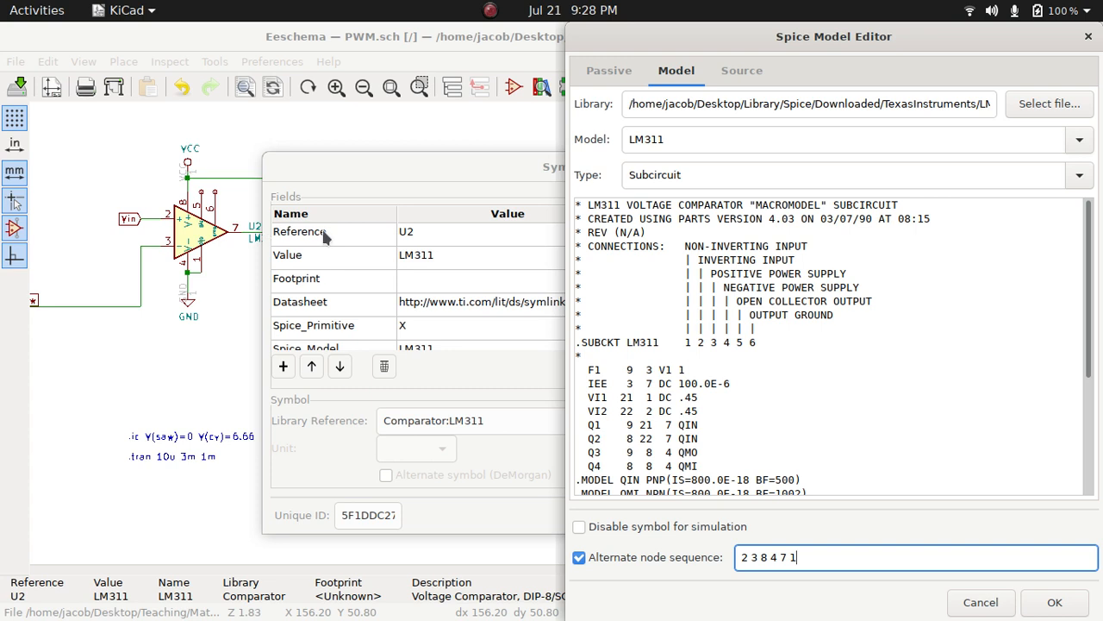
{"action": "left_click", "coordinate": [1081, 607]}
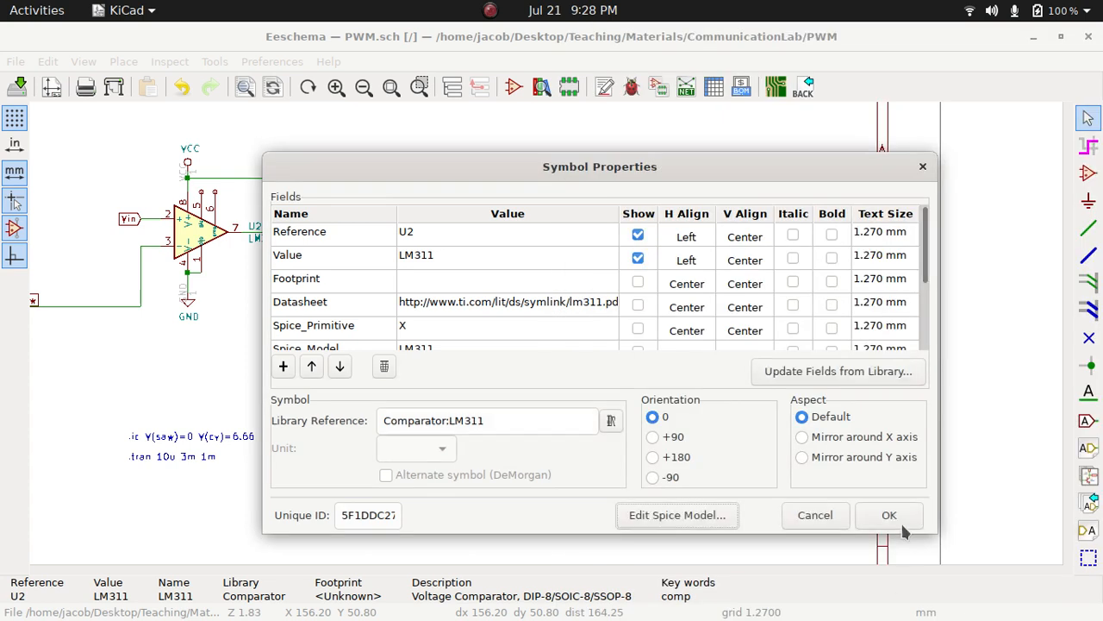
{"action": "left_click", "coordinate": [889, 514]}
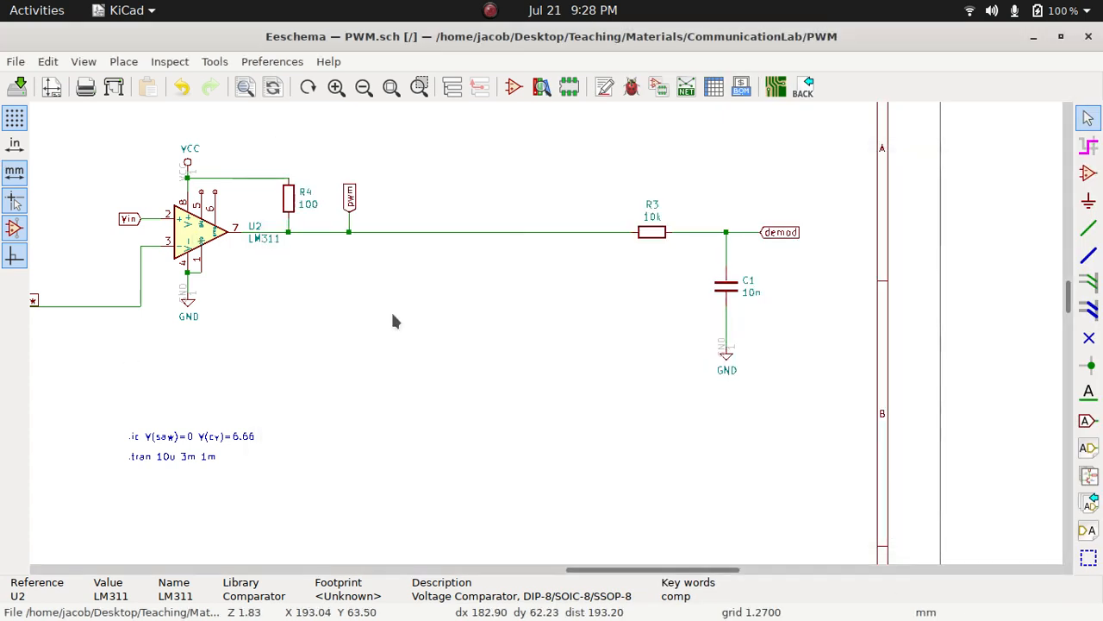
Examine the .ic directive that sets initial voltages for the saw and cv nodes in the schematic
{"action": "scroll", "coordinate": [433, 382], "scroll_direction": "down", "scroll_amount": 1}
{"action": "scroll", "coordinate": [544, 341], "scroll_direction": "down", "scroll_amount": 1}
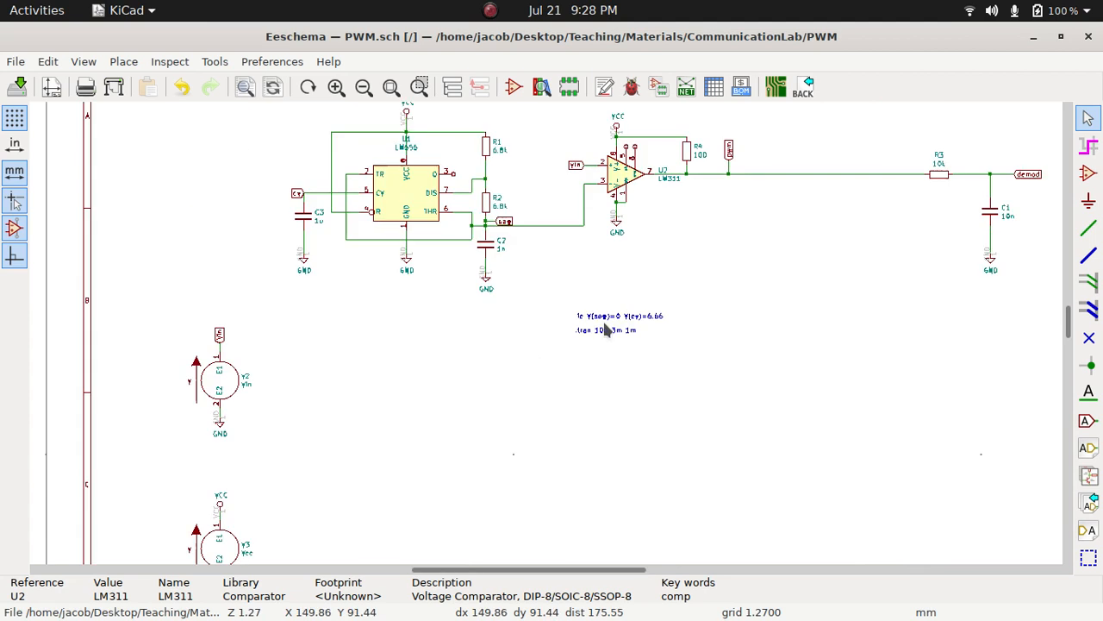
{"action": "scroll", "coordinate": [545, 340], "scroll_direction": "up", "scroll_amount": 2}
{"action": "scroll", "coordinate": [546, 340], "scroll_direction": "up", "scroll_amount": 4}
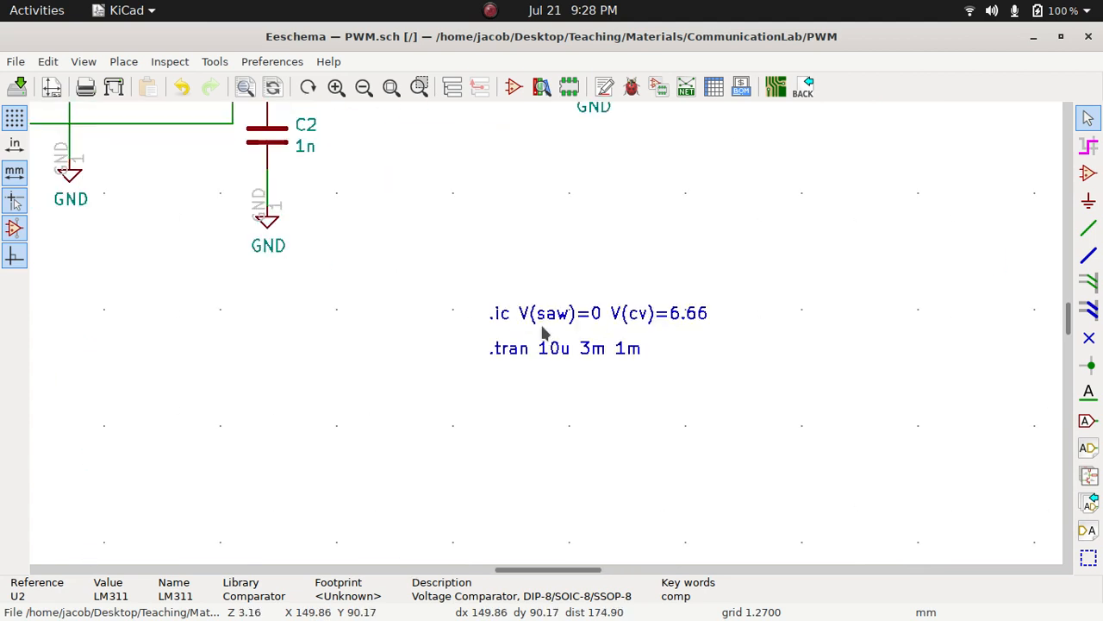
{"action": "scroll", "coordinate": [545, 336], "scroll_direction": "up", "scroll_amount": 1}
{"action": "scroll", "coordinate": [546, 341], "scroll_direction": "down", "scroll_amount": 5}
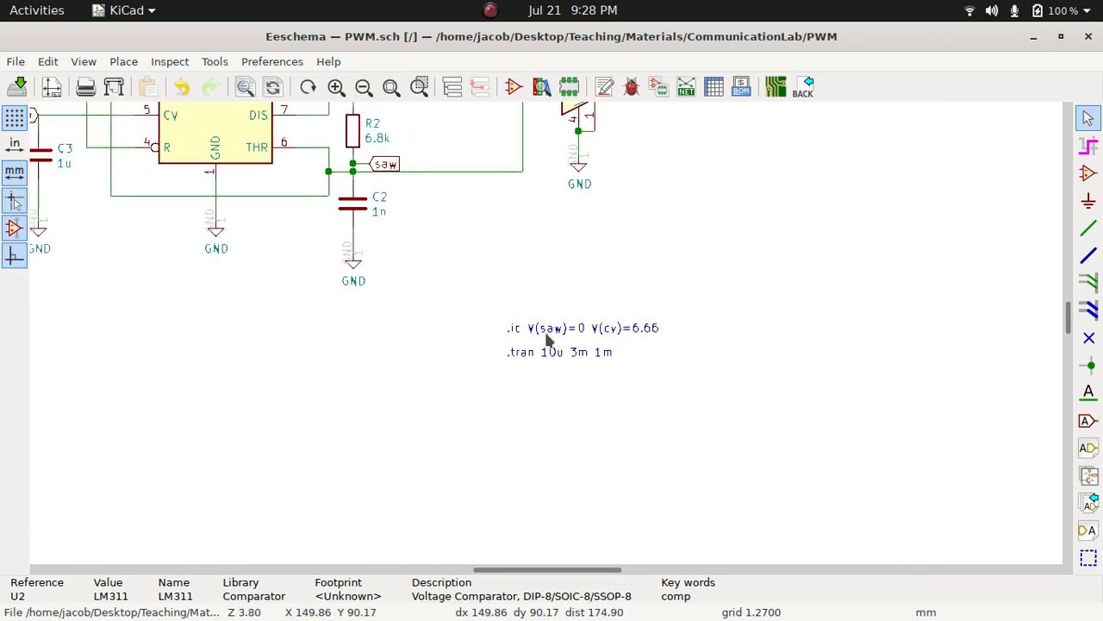
{"action": "scroll", "coordinate": [560, 332], "scroll_direction": "up", "scroll_amount": 5}
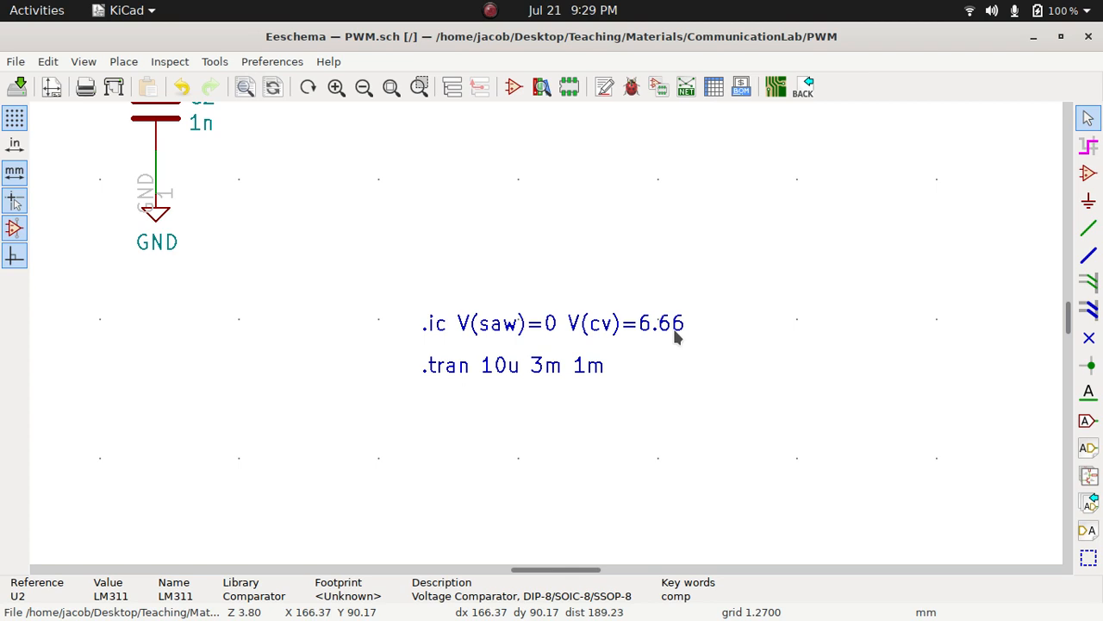
Review the .tran 10u 3m 1m directive together with the sawtooth generator, comparator and demodulator circuit
{"action": "scroll", "coordinate": [548, 343], "scroll_direction": "down", "scroll_amount": 3}
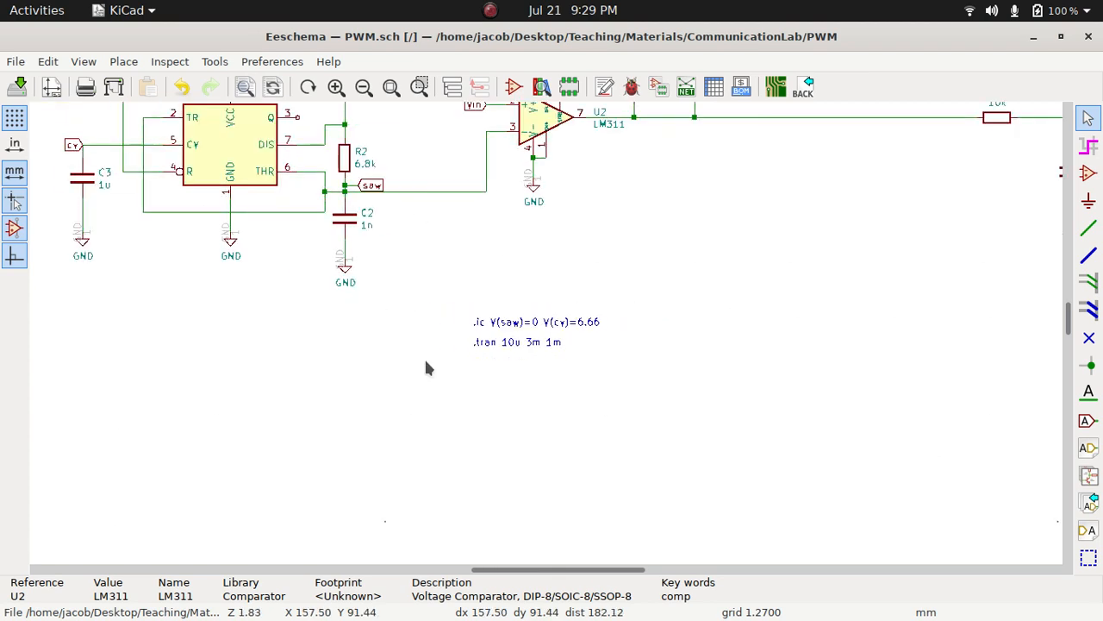
{"action": "scroll", "coordinate": [551, 342], "scroll_direction": "down", "scroll_amount": 1}
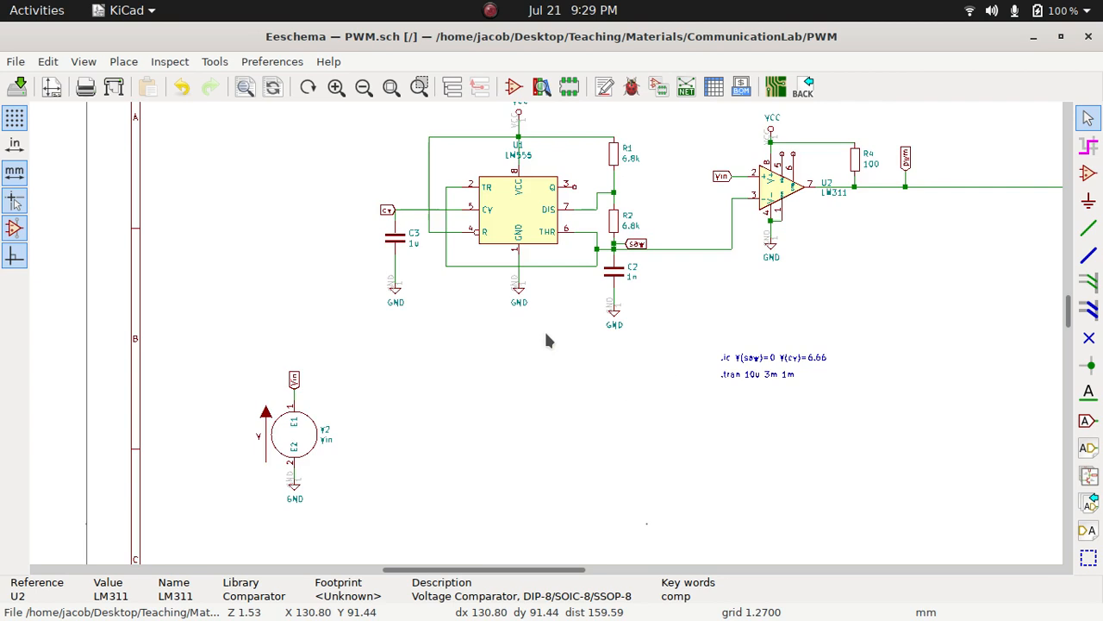
{"action": "scroll", "coordinate": [546, 341], "scroll_direction": "up", "scroll_amount": 3}
{"action": "scroll", "coordinate": [552, 343], "scroll_direction": "down", "scroll_amount": 1}
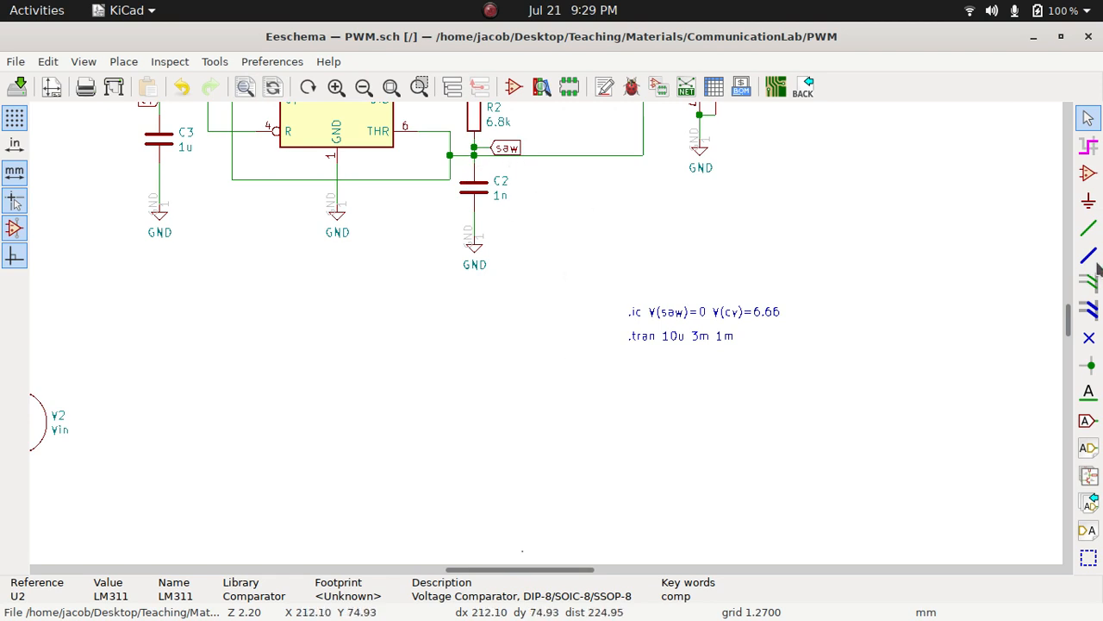
{"action": "left_click_drag", "start_coordinate": [1070, 334], "coordinate": [1069, 304]}
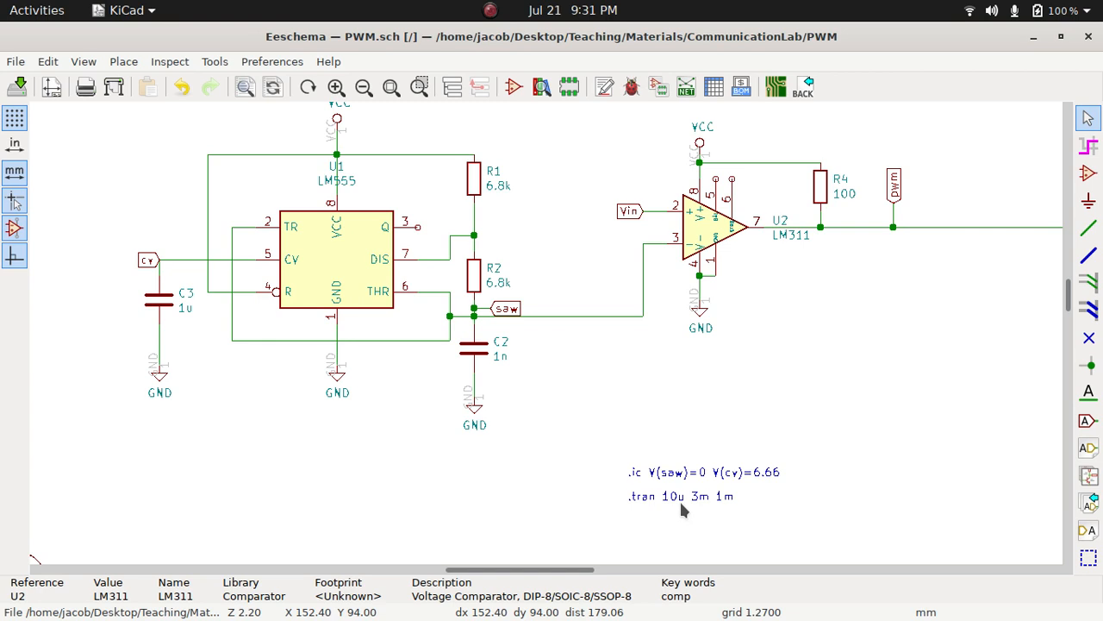
{"action": "scroll", "coordinate": [949, 348], "scroll_direction": "down", "scroll_amount": 1}
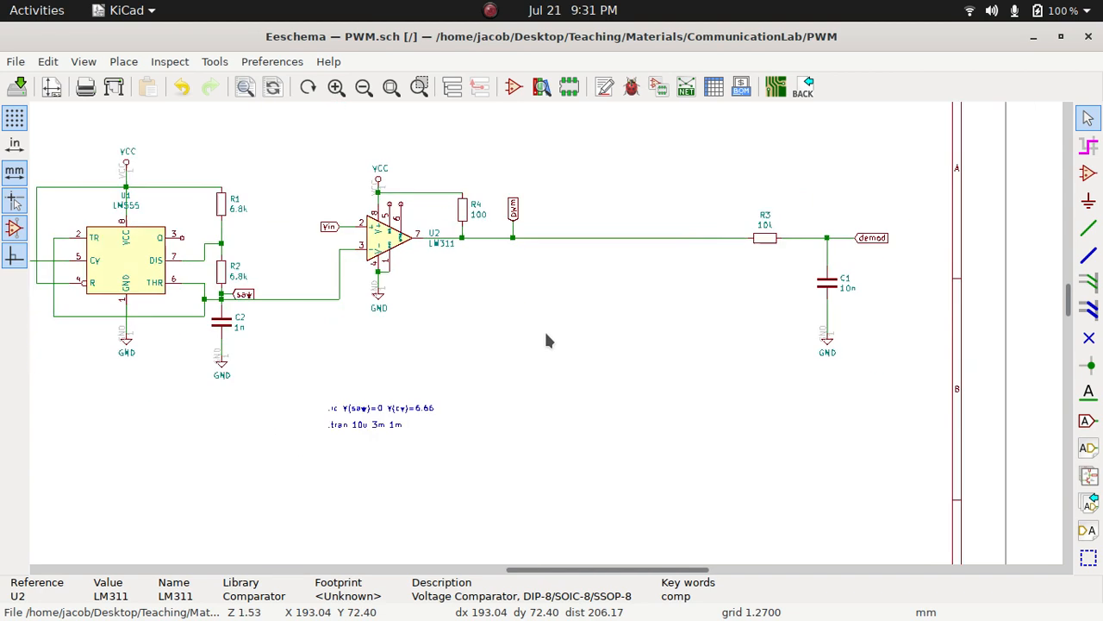
{"action": "scroll", "coordinate": [545, 340], "scroll_direction": "down", "scroll_amount": 1}
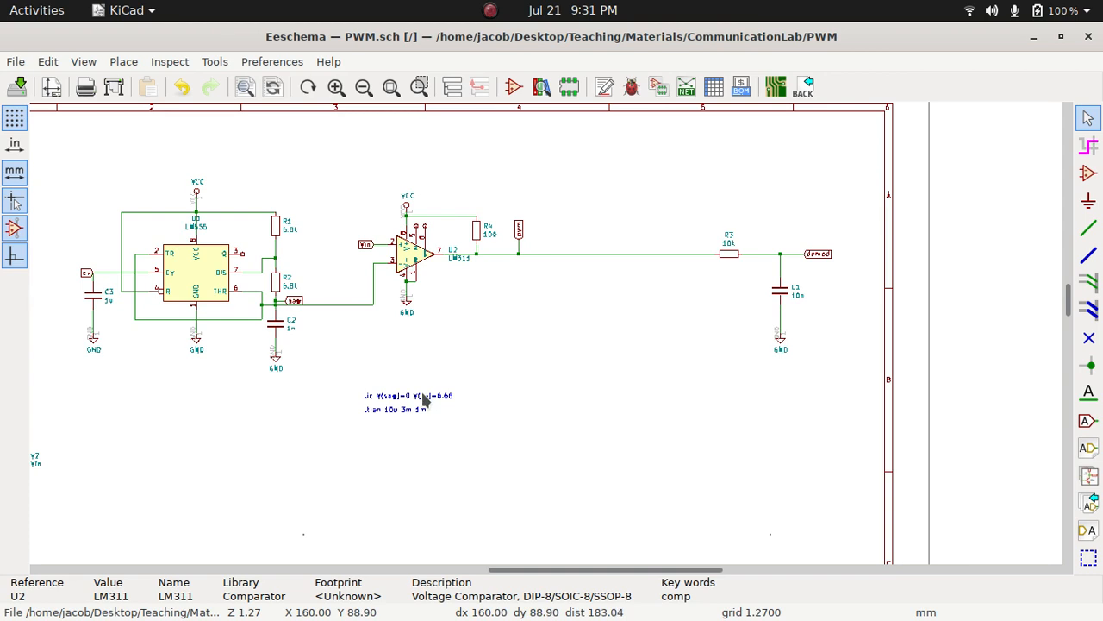
{"action": "scroll", "coordinate": [332, 404], "scroll_direction": "up", "scroll_amount": 1}
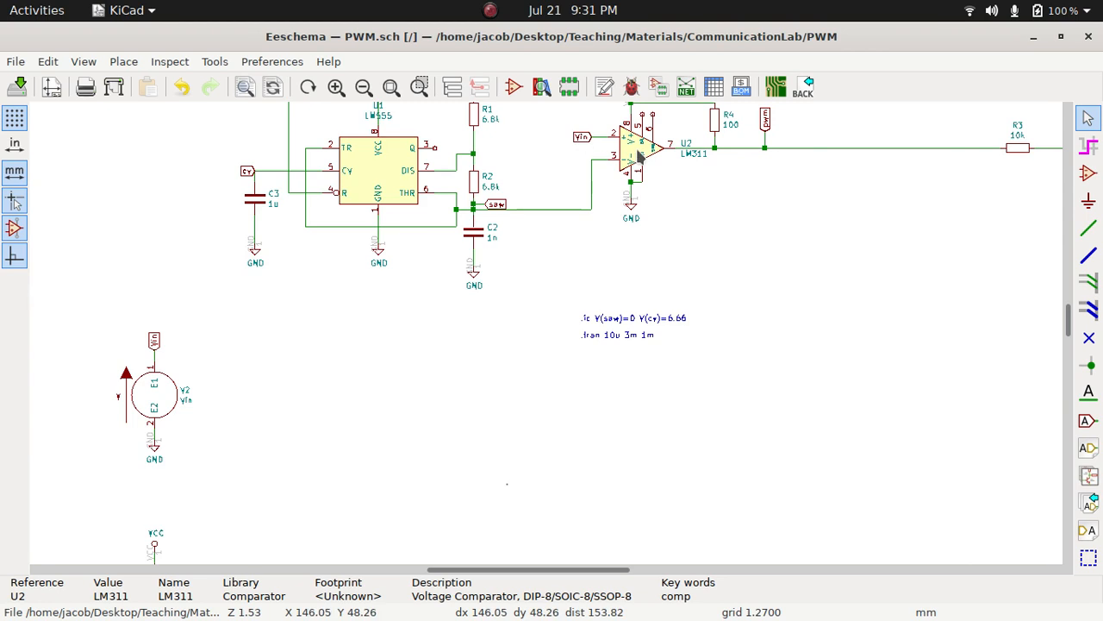
{"action": "scroll", "coordinate": [776, 209], "scroll_direction": "down", "scroll_amount": 1}
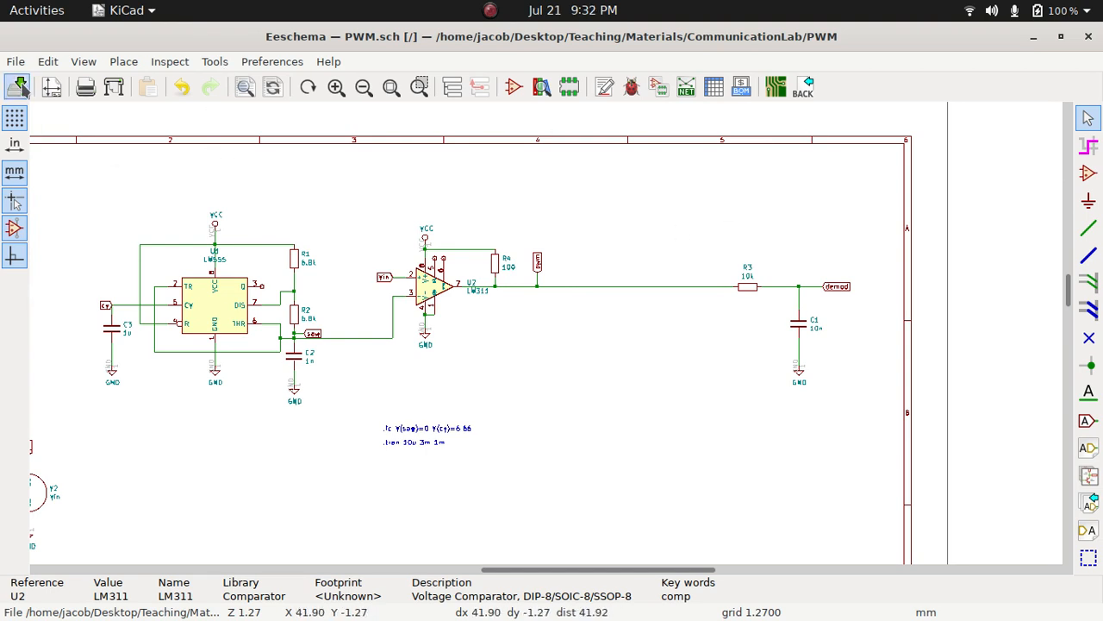
Open the Spice simulator's transient settings and compare the time step, final time and initial time with the schematic's .tran directive
{"action": "left_click", "coordinate": [215, 62]}
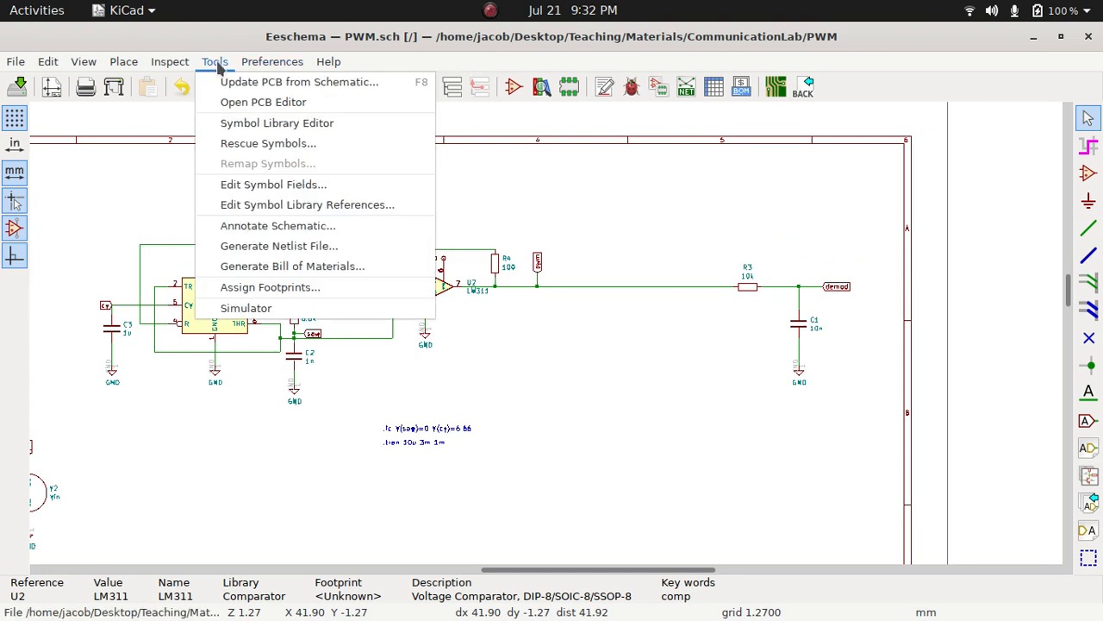
{"action": "left_click", "coordinate": [244, 316]}
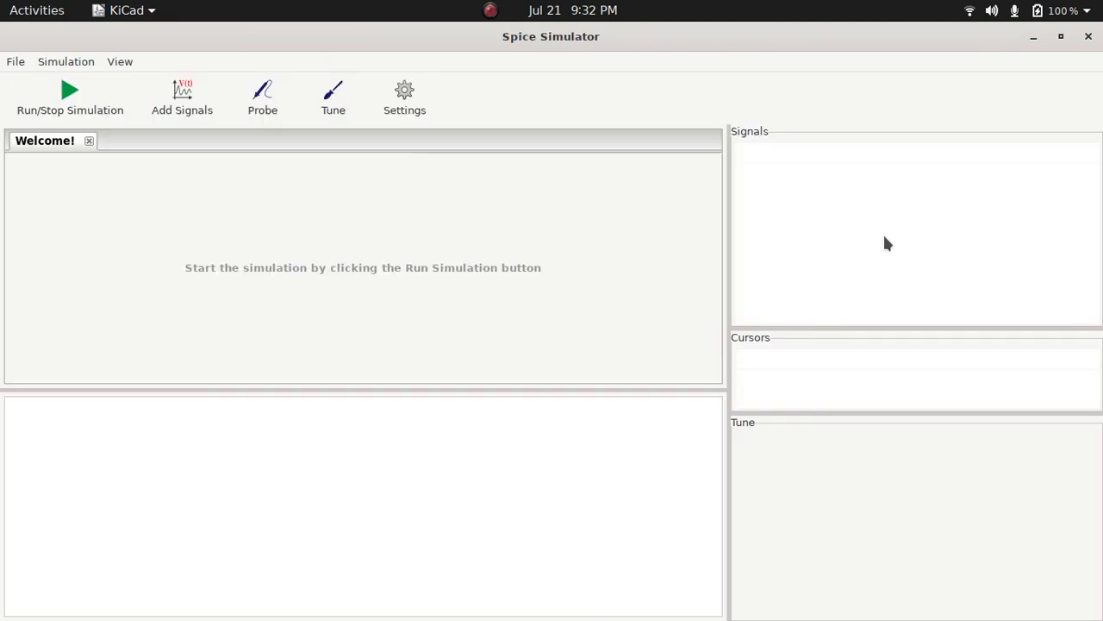
{"action": "left_click", "coordinate": [407, 110]}
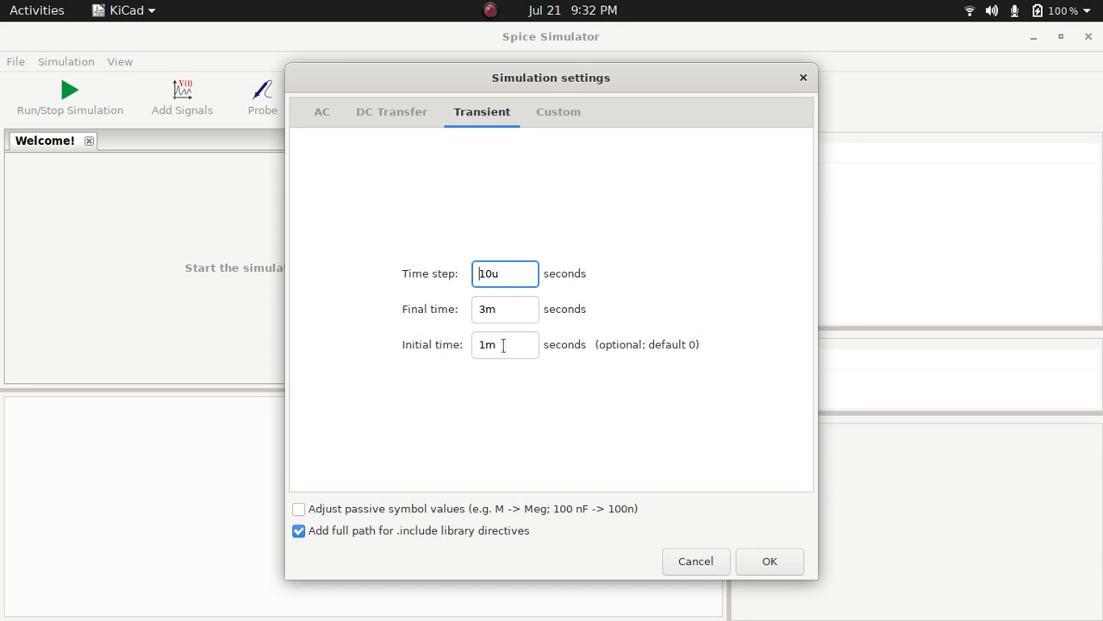
{"action": "key", "text": "super"}
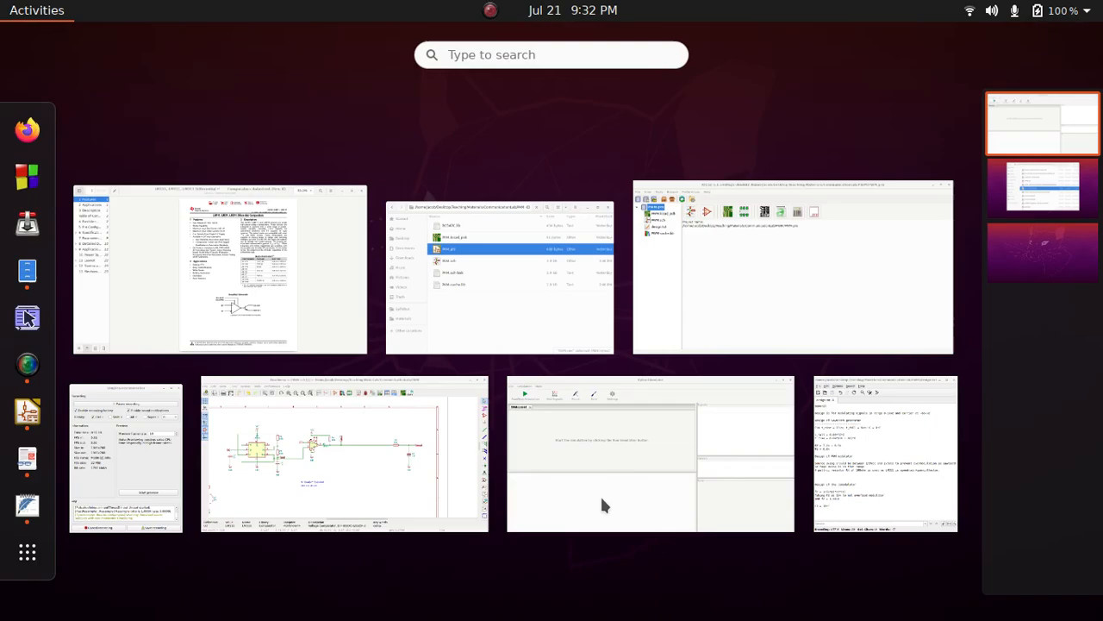
{"action": "left_click", "coordinate": [320, 480]}
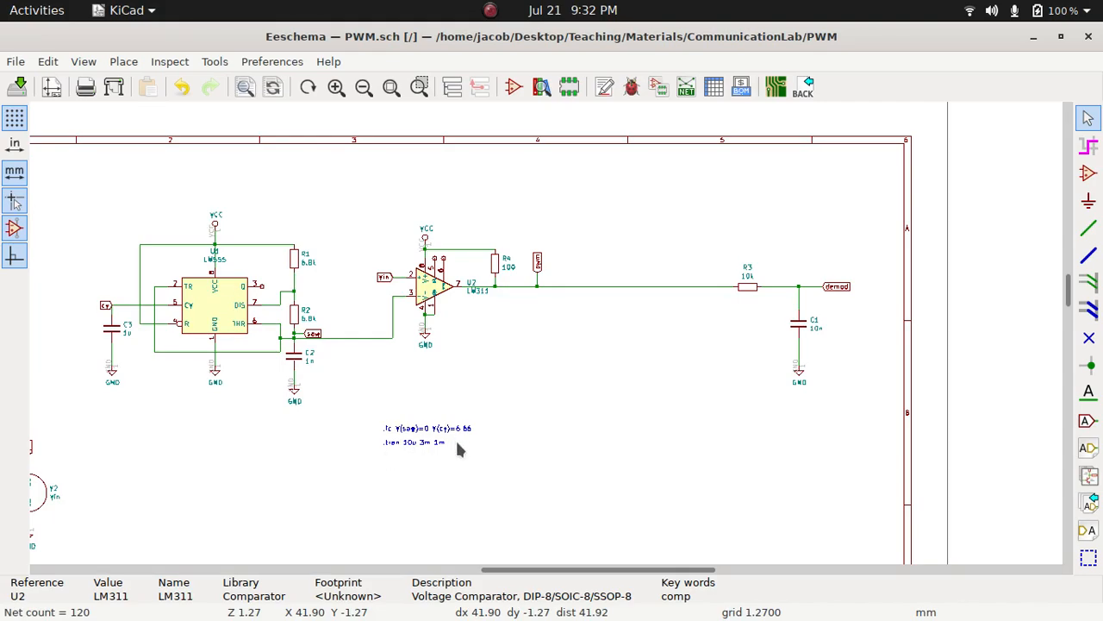
{"action": "key", "text": "super"}
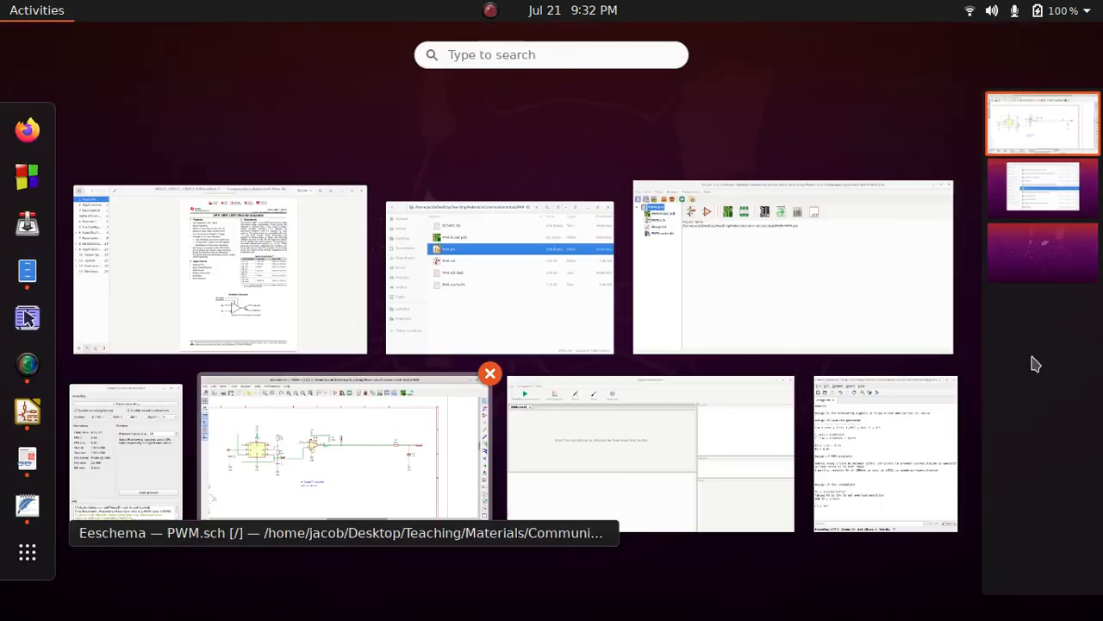
{"action": "left_click", "coordinate": [586, 512]}
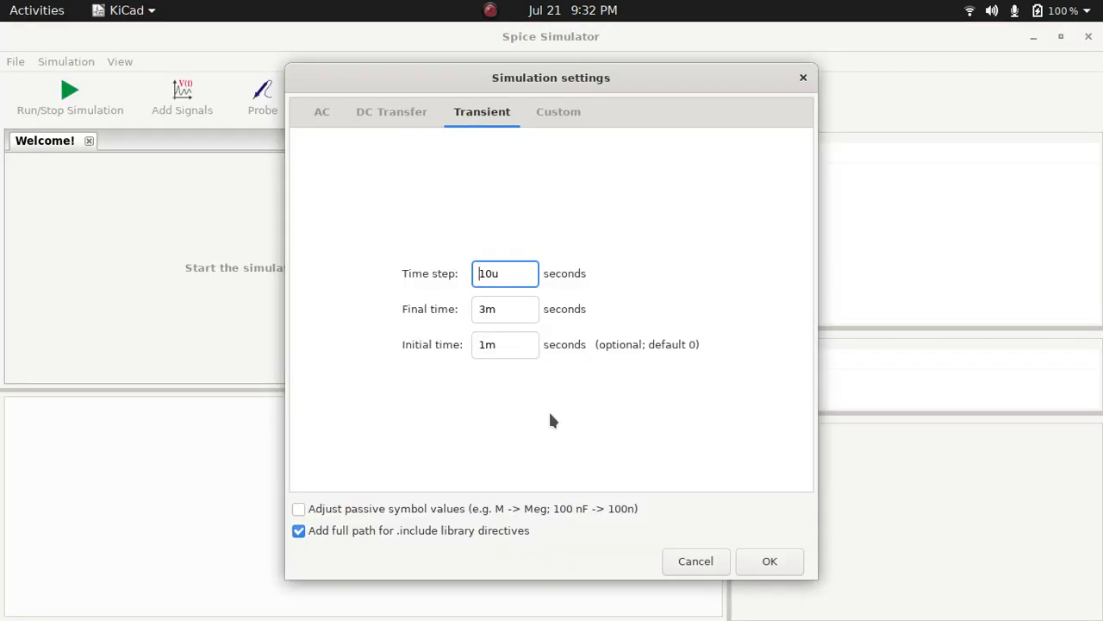
Accept the transient settings and run the simulation
{"action": "left_click", "coordinate": [764, 562]}
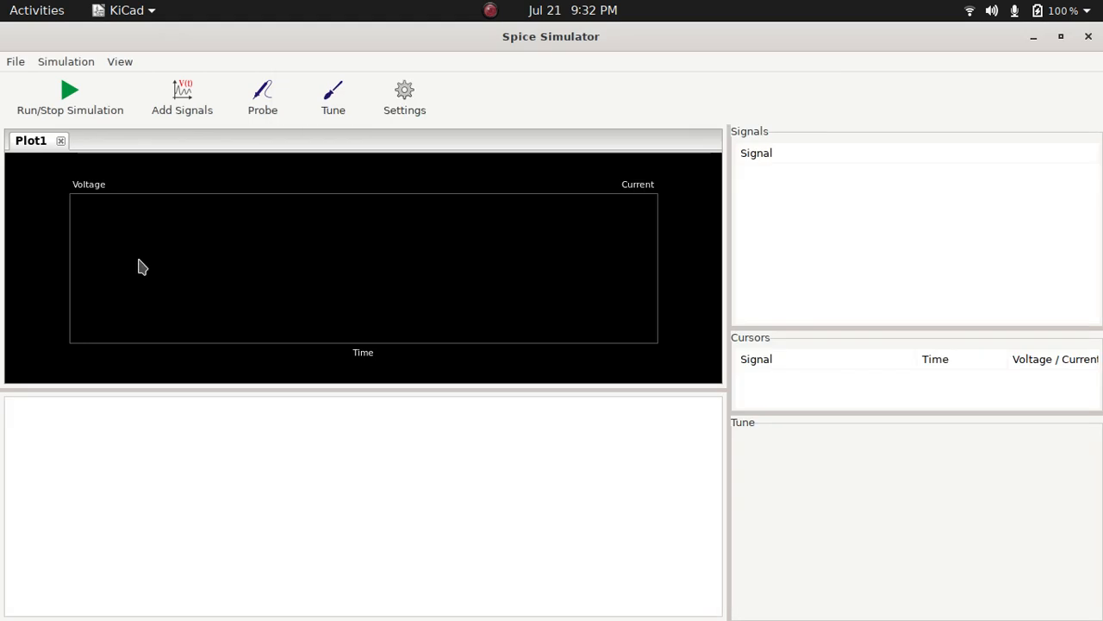
{"action": "left_click", "coordinate": [68, 102]}
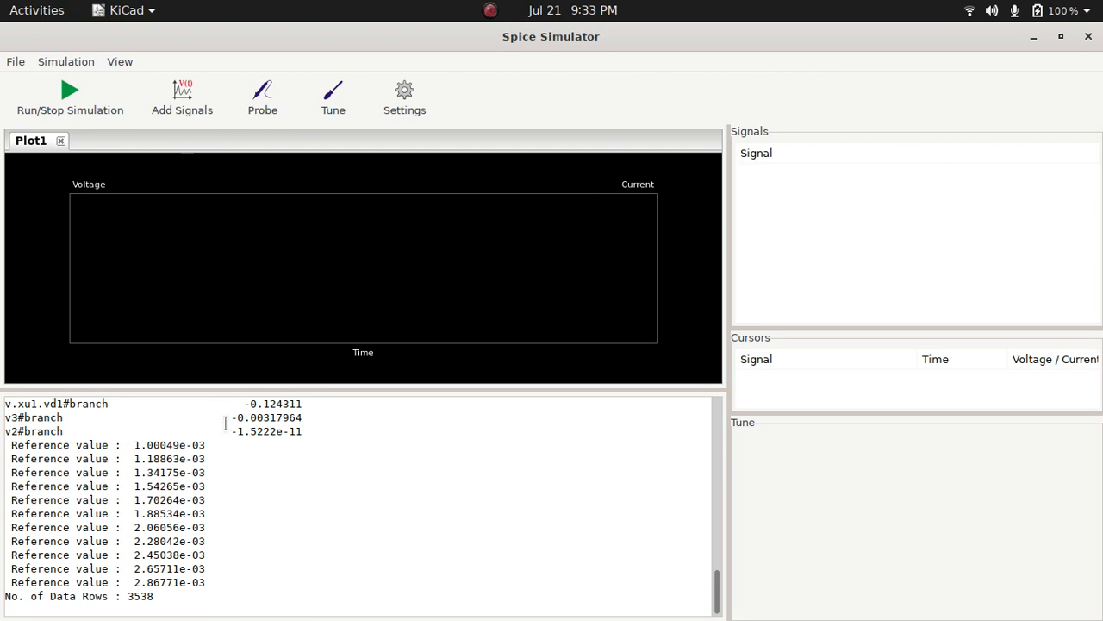
Probe the Vin, demod, pwm and saw nodes, and enlarge the plot to the range from about 2.2 to 2.9 ms
{"action": "left_click", "coordinate": [272, 102]}
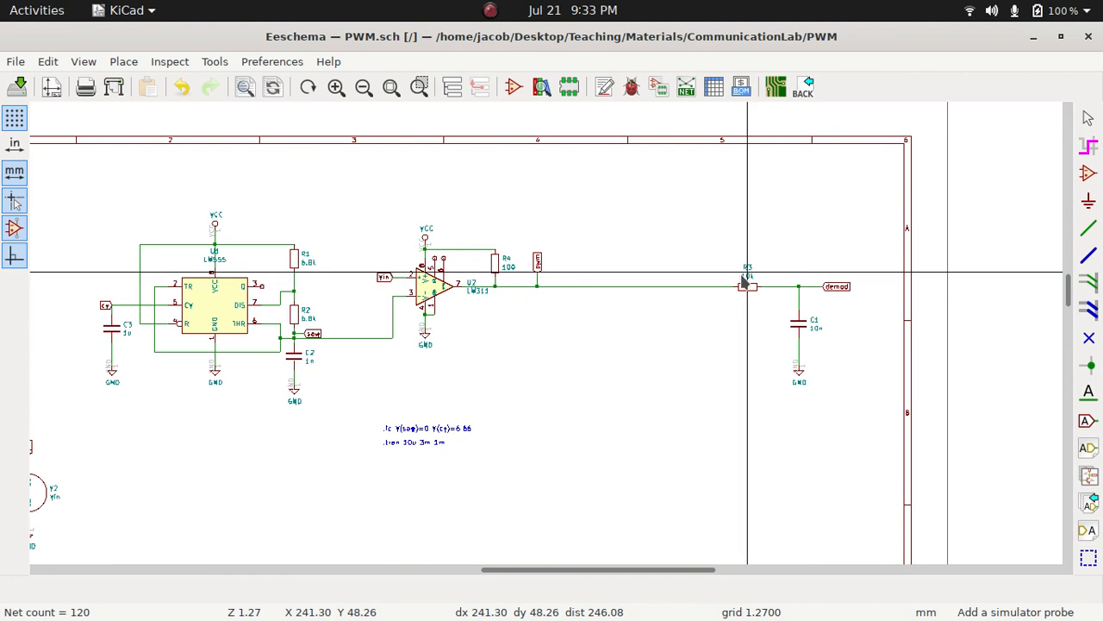
{"action": "key", "text": "super"}
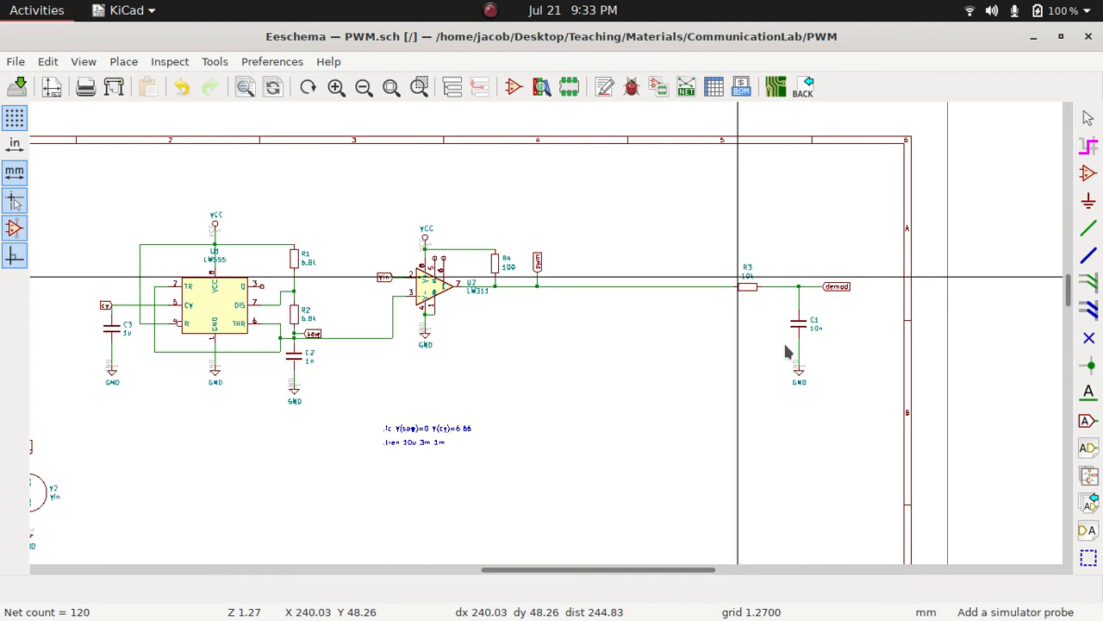
{"action": "left_click", "coordinate": [553, 464]}
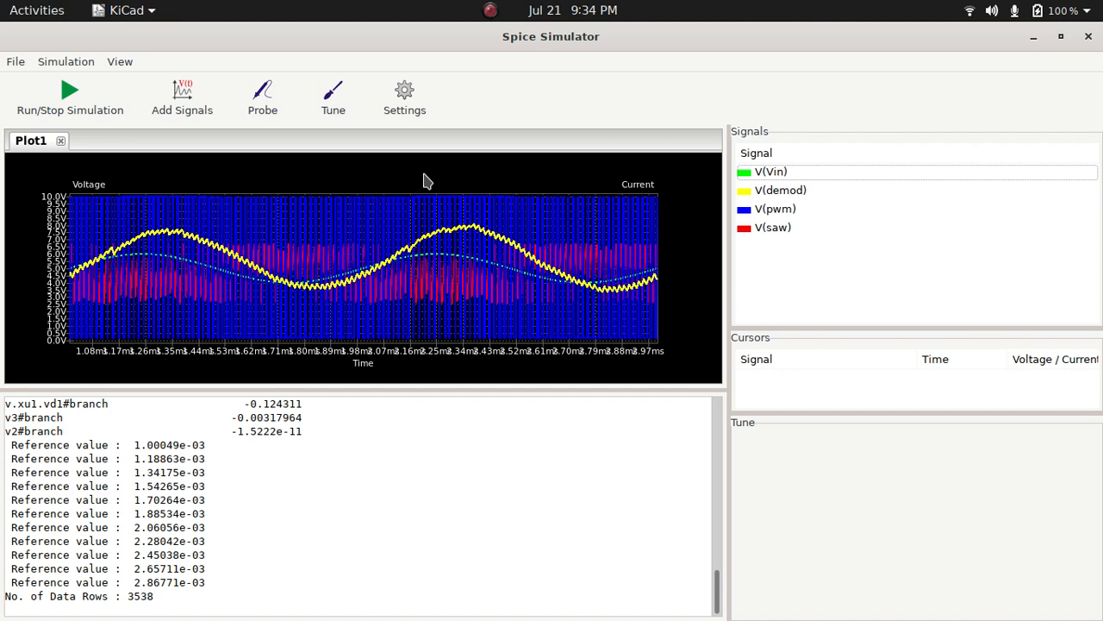
{"action": "left_click_drag", "start_coordinate": [424, 174], "coordinate": [630, 362]}
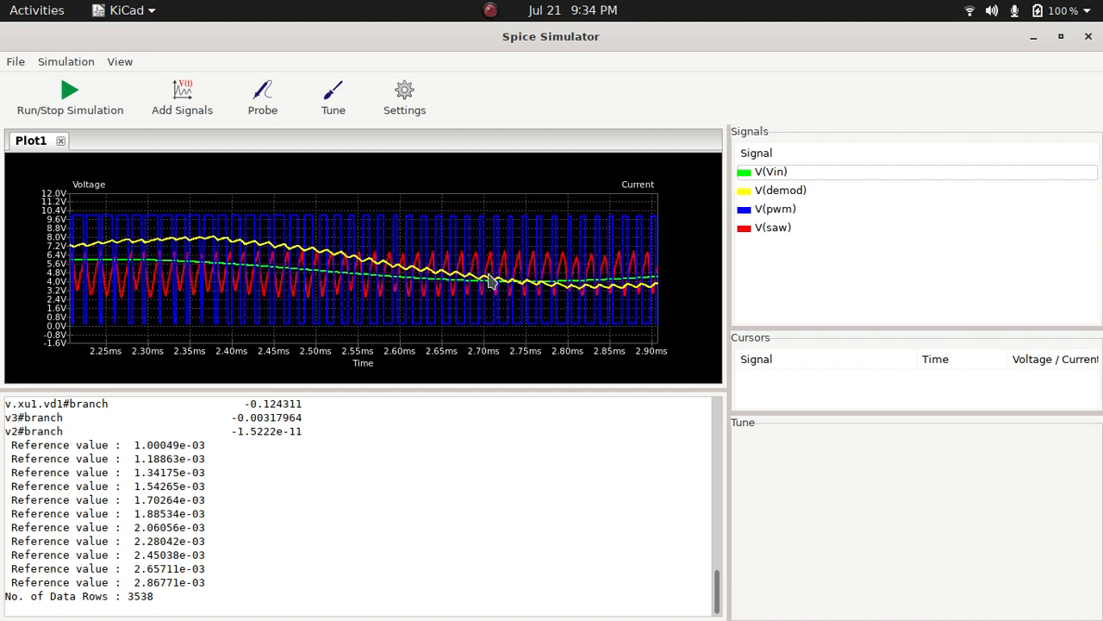